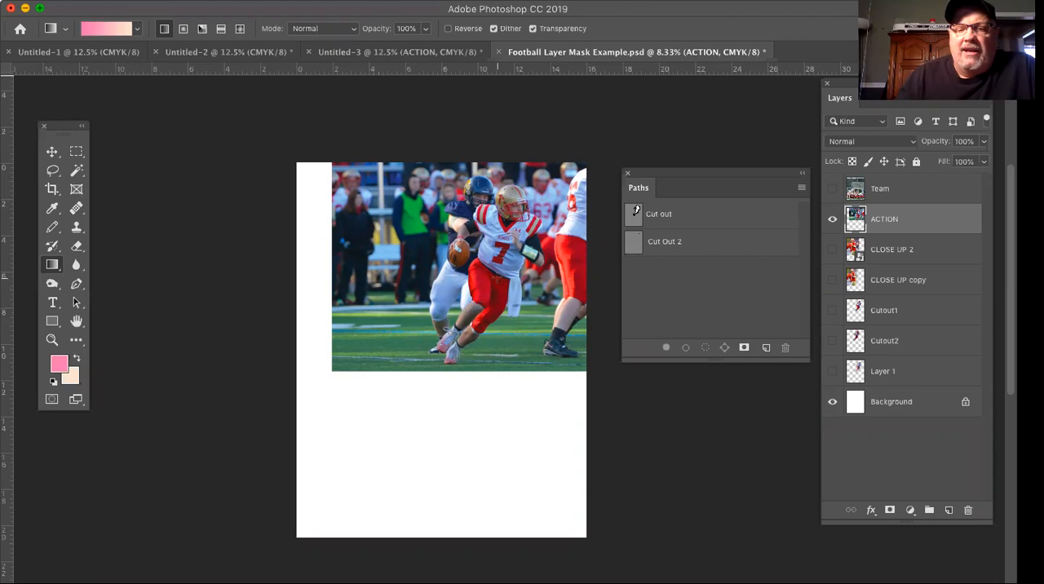
Add a Reveal All layer mask to the ACTION layer.
{"action": "scroll", "coordinate": [496, 278], "scroll_direction": "up", "scroll_amount": 2}
{"action": "scroll", "coordinate": [496, 279], "scroll_direction": "down", "scroll_amount": 3}
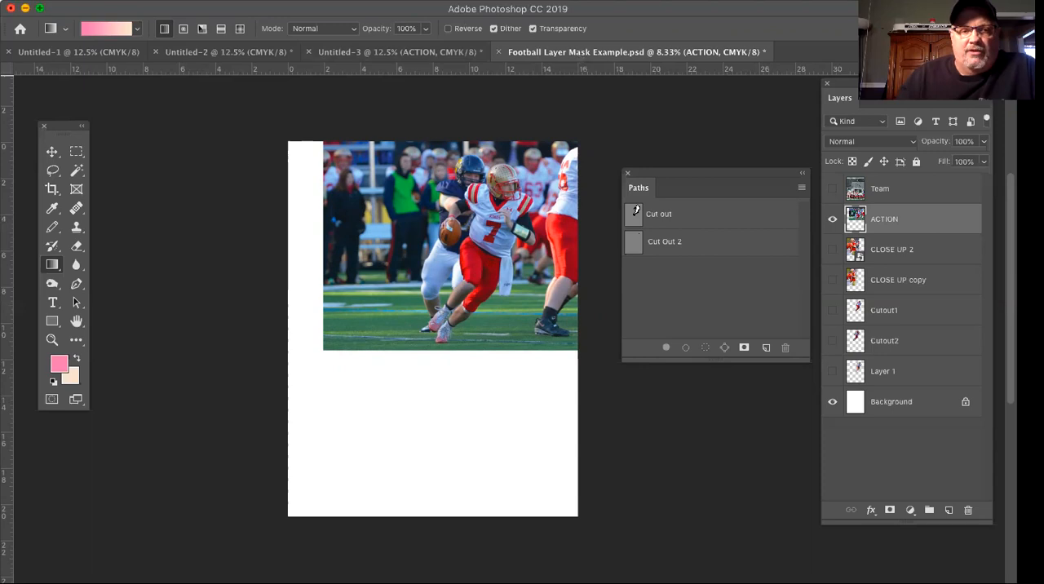
{"action": "left_click", "coordinate": [210, 1]}
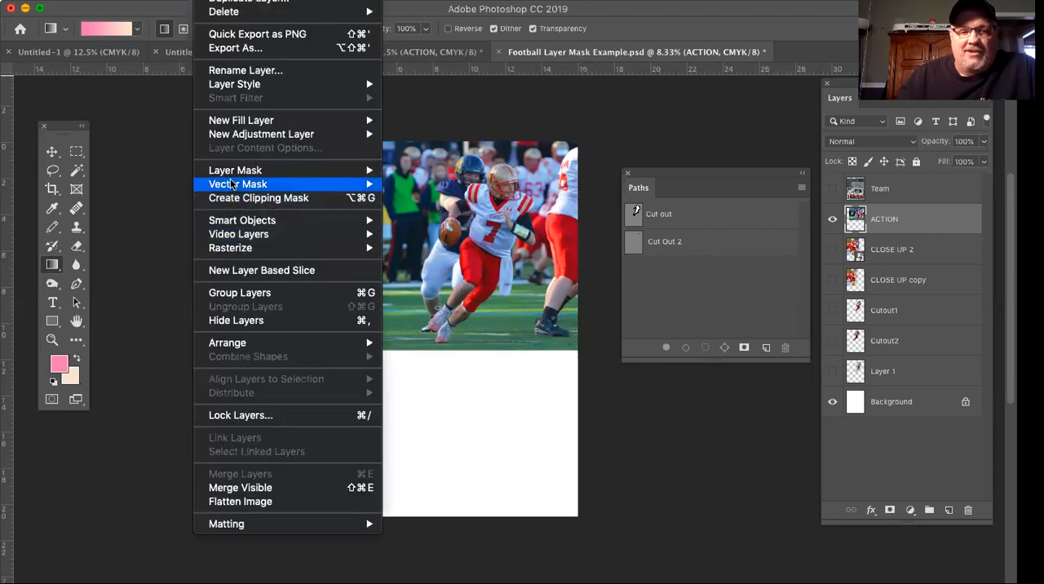
{"action": "mouse_move", "coordinate": [235, 171]}
{"action": "left_click", "coordinate": [419, 171]}
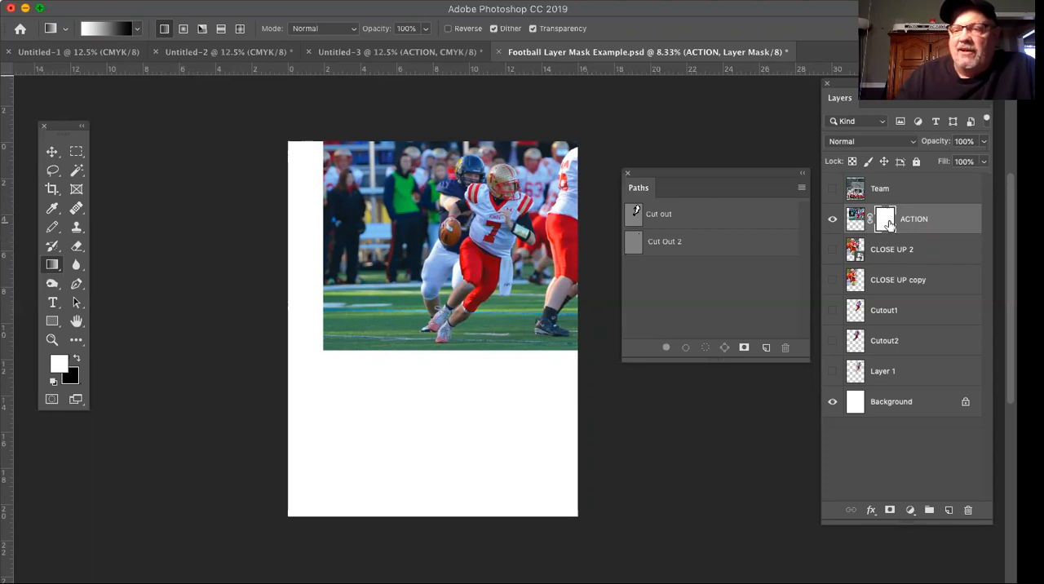
Switch from the ACTION layer's mask to its image and back, and swap the foreground and background colors twice.
{"action": "left_click", "coordinate": [856, 215]}
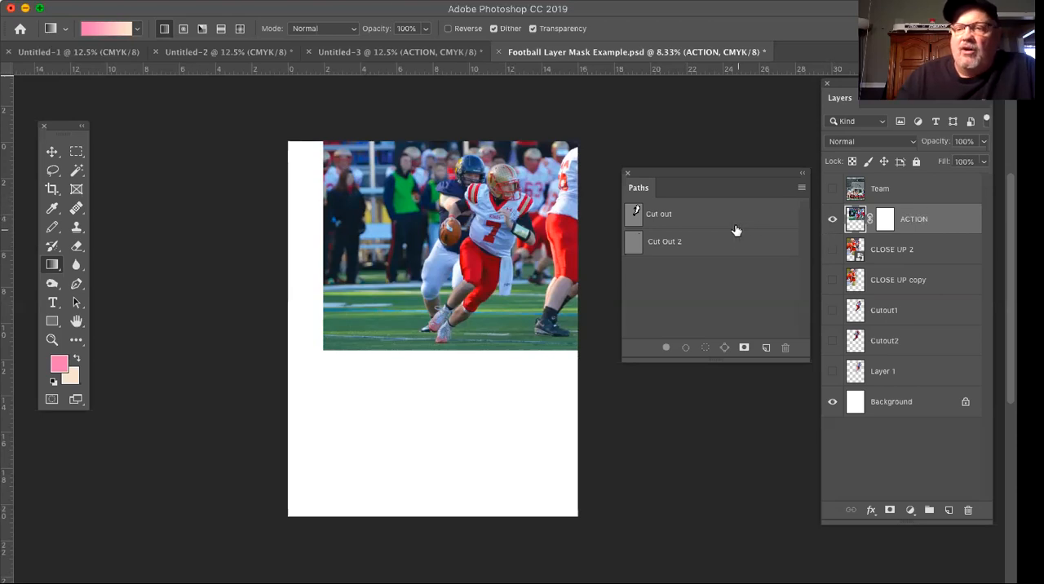
{"action": "left_click", "coordinate": [885, 220]}
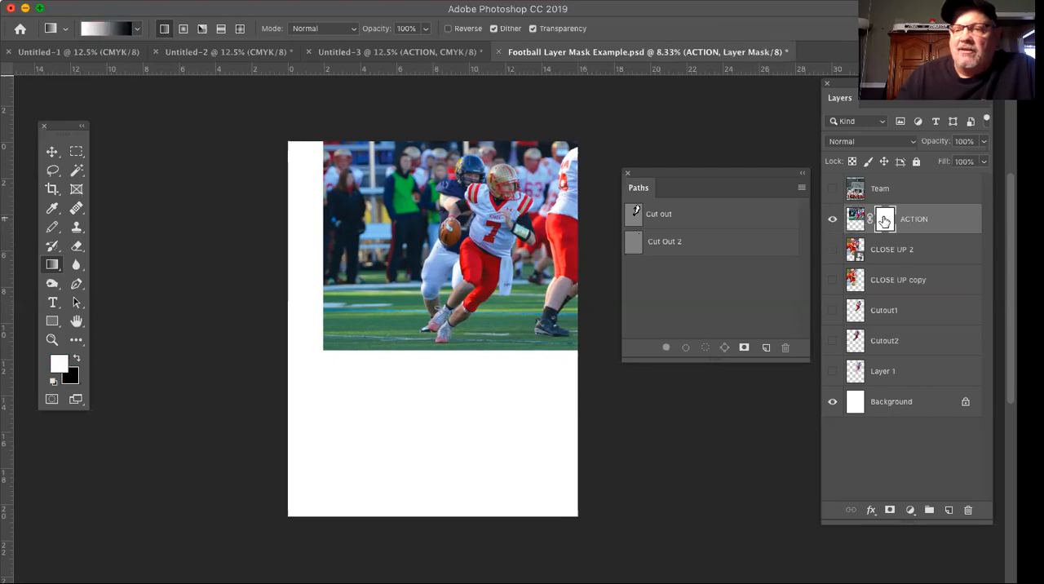
{"action": "left_click", "coordinate": [76, 360]}
{"action": "left_click", "coordinate": [75, 359]}
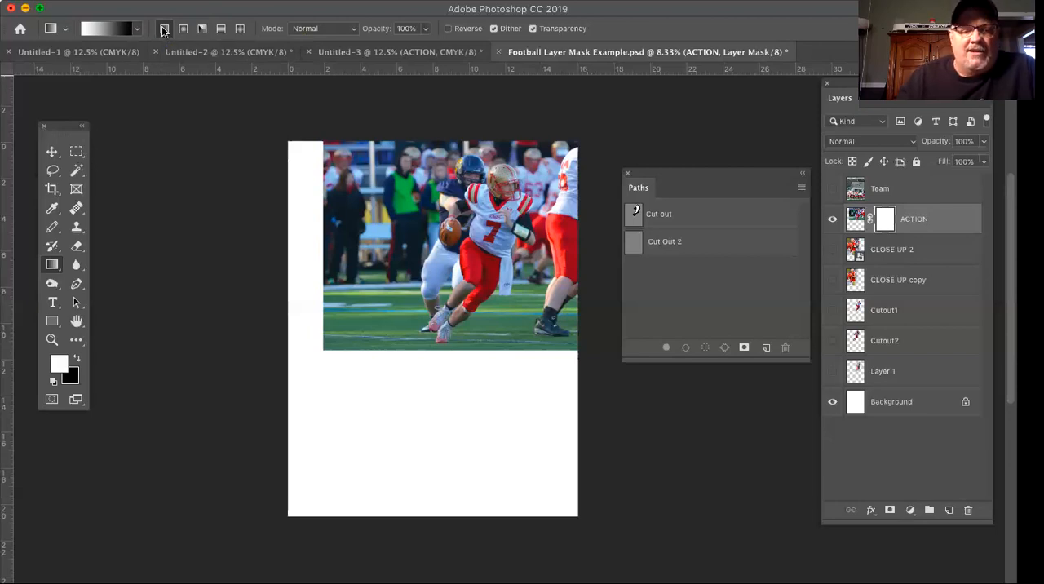
Try a white-to-black linear gradient on the ACTION mask from the quarterback's waist down to the photo's lower edge, and undo it.
{"action": "left_click", "coordinate": [57, 263]}
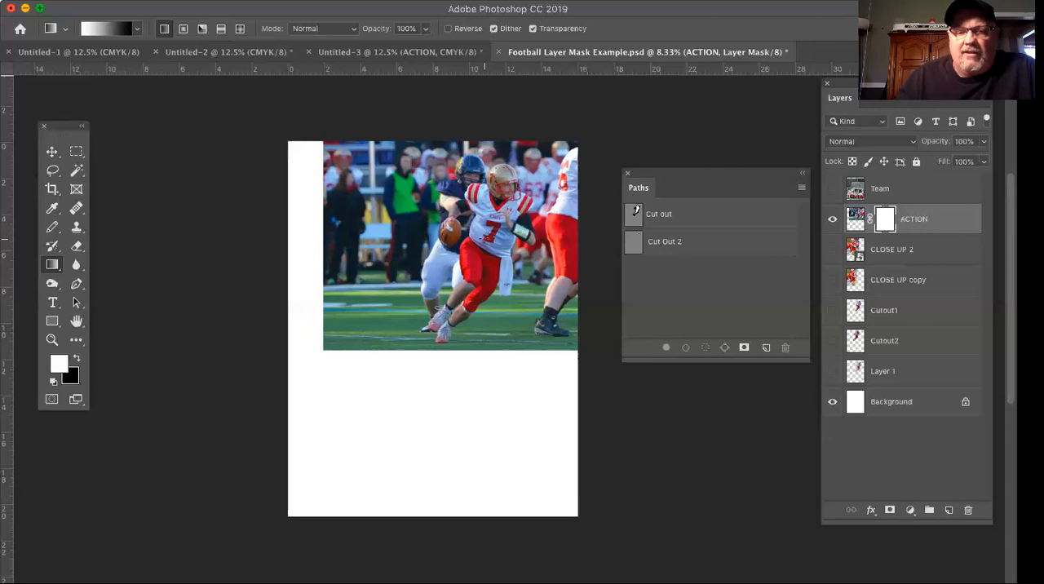
{"action": "left_click_drag", "start_coordinate": [484, 237], "coordinate": [506, 346]}
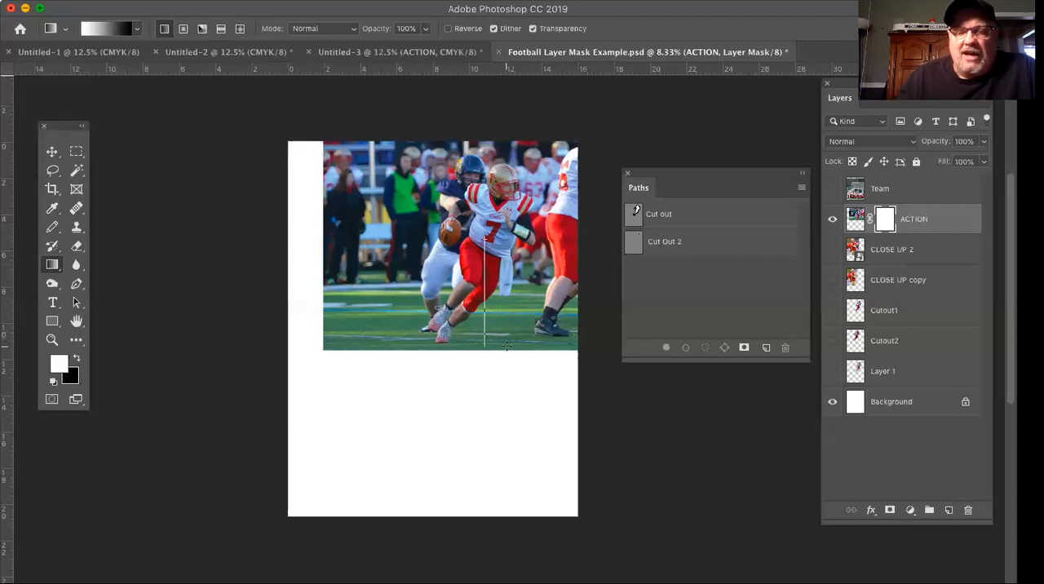
{"action": "left_click_drag", "start_coordinate": [506, 346], "coordinate": [506, 351]}
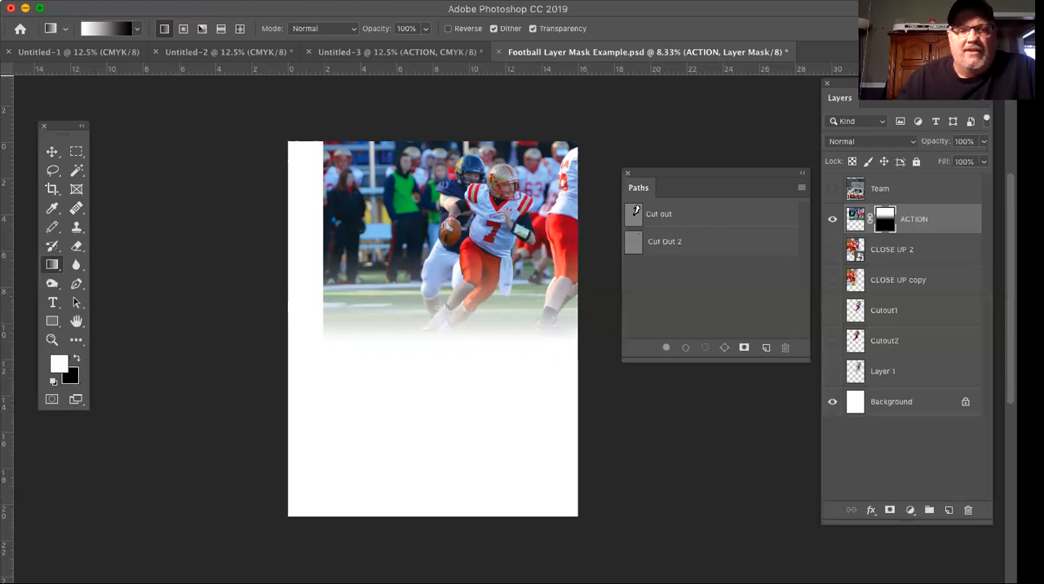
{"action": "left_click", "coordinate": [132, 0]}
{"action": "key", "text": "super+z"}
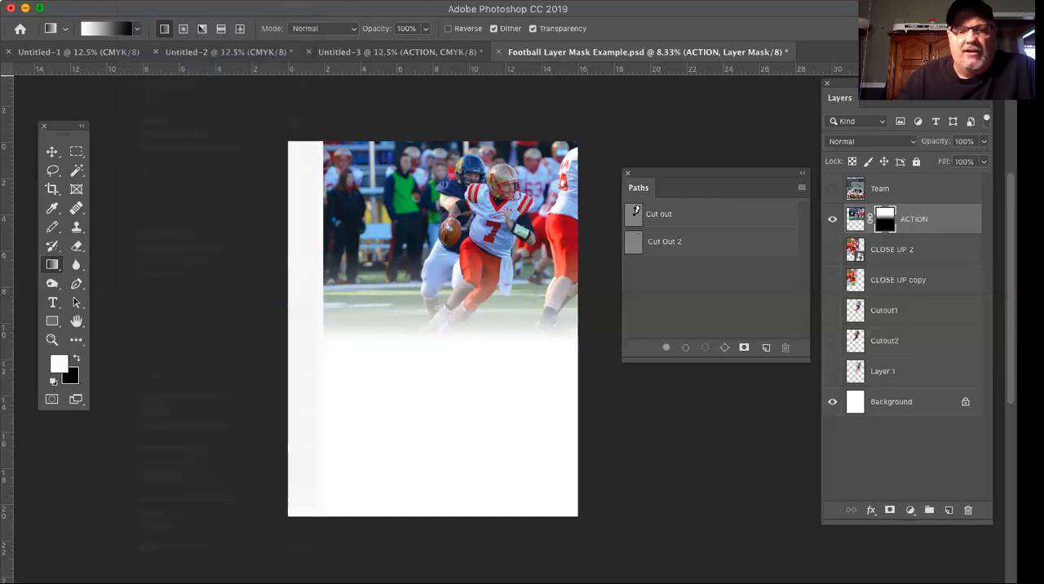
Change the gradient to run from black to white and apply it down the ACTION mask from the quarterback's waist to the photo's lower edge.
{"action": "left_click", "coordinate": [109, 30]}
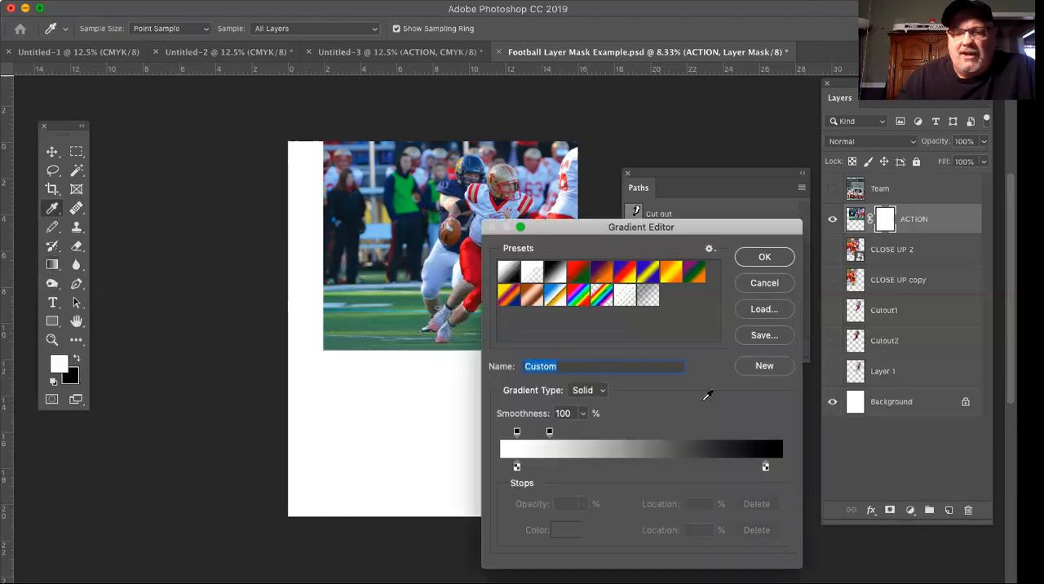
{"action": "mouse_move", "coordinate": [765, 467]}
{"action": "left_mouse_down"}
{"action": "mouse_move", "coordinate": [558, 467]}
{"action": "mouse_move", "coordinate": [783, 461]}
{"action": "left_mouse_up"}
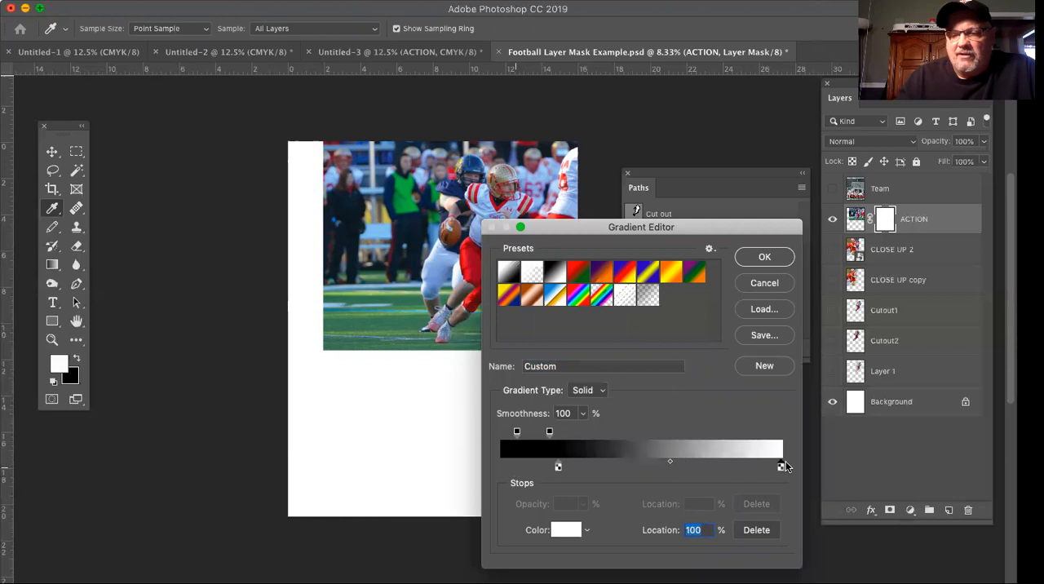
{"action": "left_click", "coordinate": [558, 468]}
{"action": "left_click_drag", "start_coordinate": [559, 467], "coordinate": [502, 467]}
{"action": "left_click", "coordinate": [763, 259]}
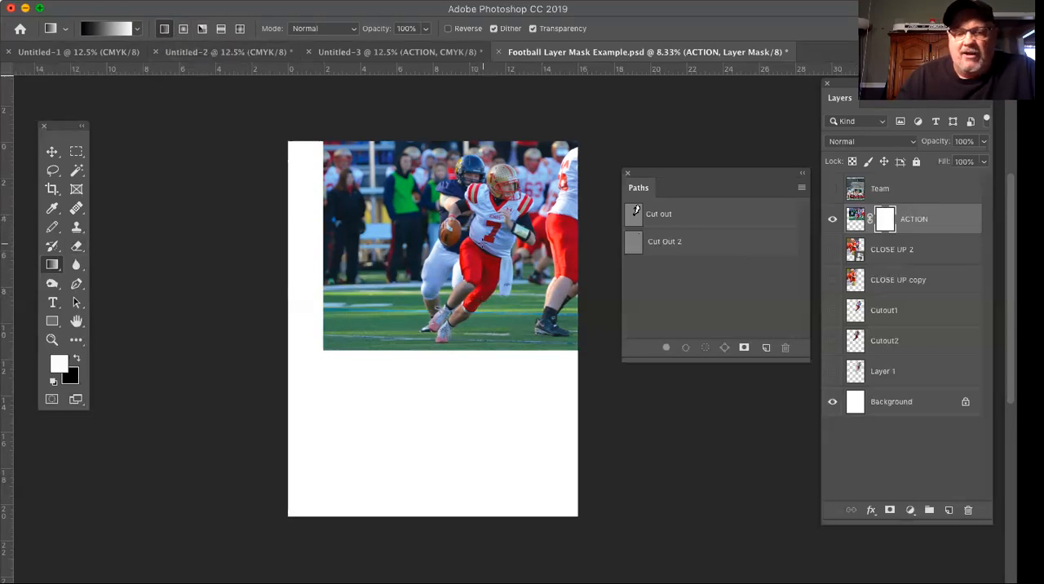
{"action": "left_click_drag", "start_coordinate": [483, 238], "coordinate": [491, 345]}
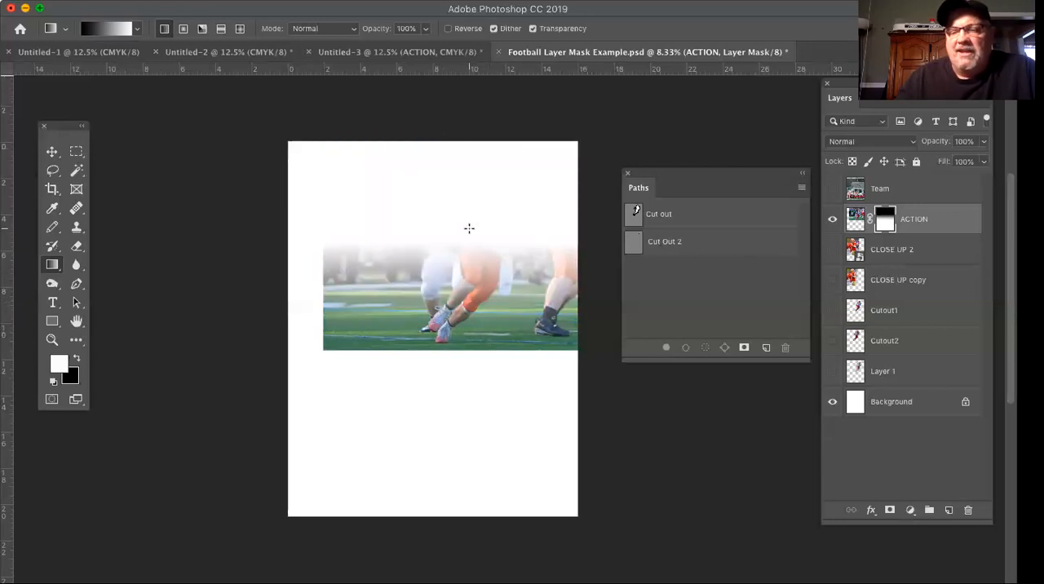
Set the gradient to run from white at 0% to black and redraw it down the ACTION mask to the photo's lower edge.
{"action": "left_click", "coordinate": [111, 29]}
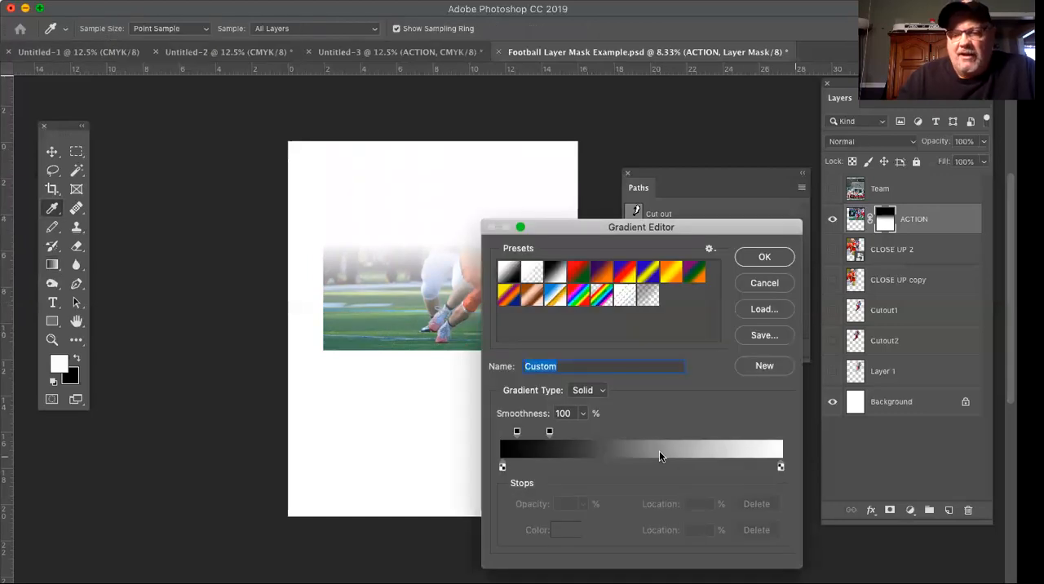
{"action": "mouse_move", "coordinate": [502, 466]}
{"action": "left_mouse_down"}
{"action": "mouse_move", "coordinate": [696, 448]}
{"action": "mouse_move", "coordinate": [761, 469]}
{"action": "mouse_move", "coordinate": [571, 479]}
{"action": "mouse_move", "coordinate": [501, 467]}
{"action": "left_mouse_up"}
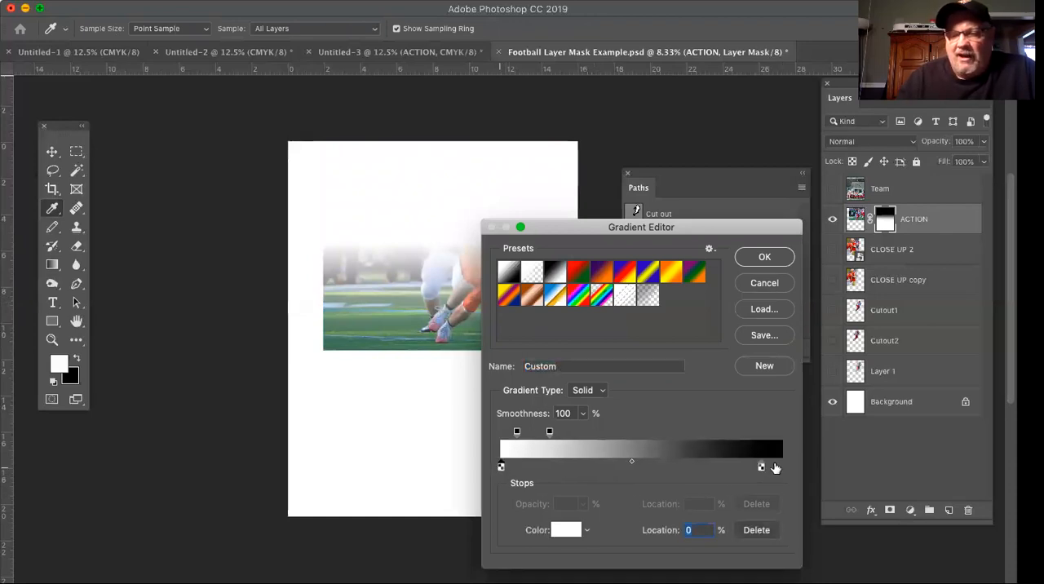
{"action": "left_click", "coordinate": [764, 258]}
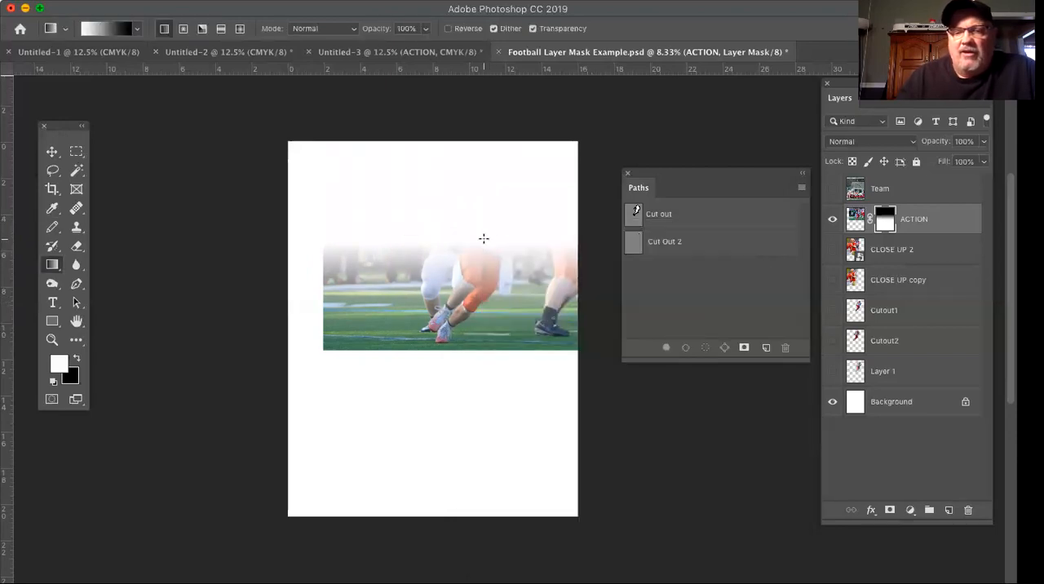
{"action": "left_click_drag", "start_coordinate": [487, 234], "coordinate": [505, 347]}
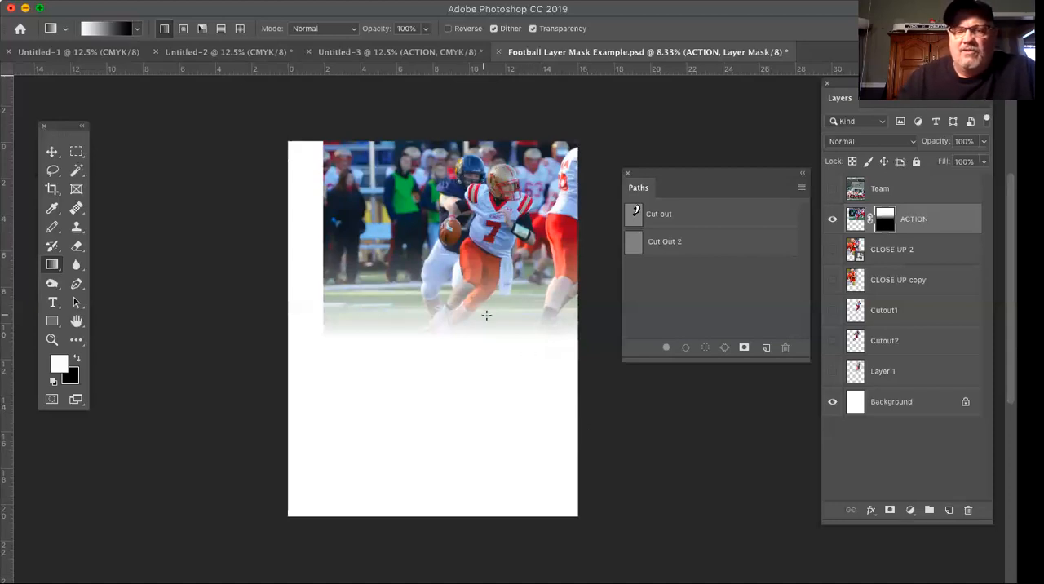
Redraw the mask gradient with different start points and lengths, finishing with a fade from the quarterback's jersey to the photo's lower edge.
{"action": "left_click_drag", "start_coordinate": [478, 199], "coordinate": [479, 332]}
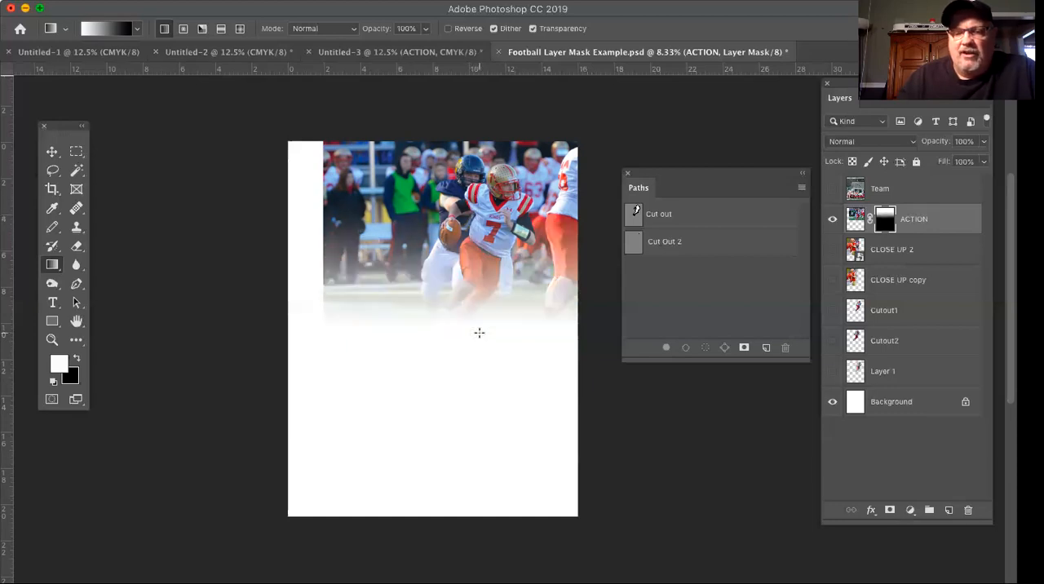
{"action": "left_click_drag", "start_coordinate": [470, 253], "coordinate": [483, 335]}
{"action": "left_click_drag", "start_coordinate": [469, 243], "coordinate": [476, 340]}
{"action": "left_click_drag", "start_coordinate": [471, 244], "coordinate": [475, 350]}
{"action": "left_click_drag", "start_coordinate": [472, 281], "coordinate": [473, 360]}
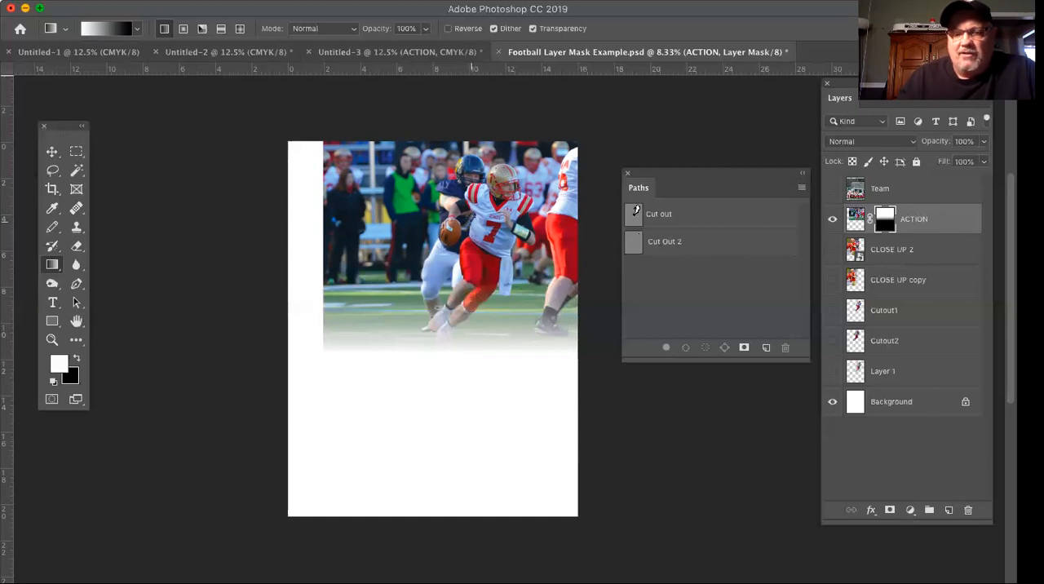
{"action": "left_click_drag", "start_coordinate": [470, 217], "coordinate": [467, 347]}
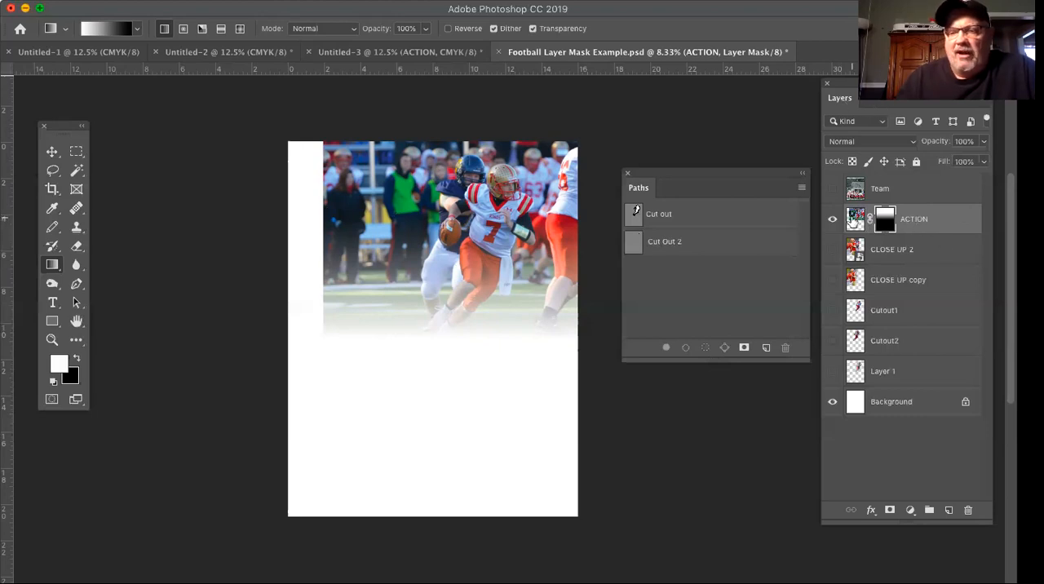
Duplicate the masked ACTION layer as ACTION copy within the same document.
{"action": "left_click", "coordinate": [987, 106]}
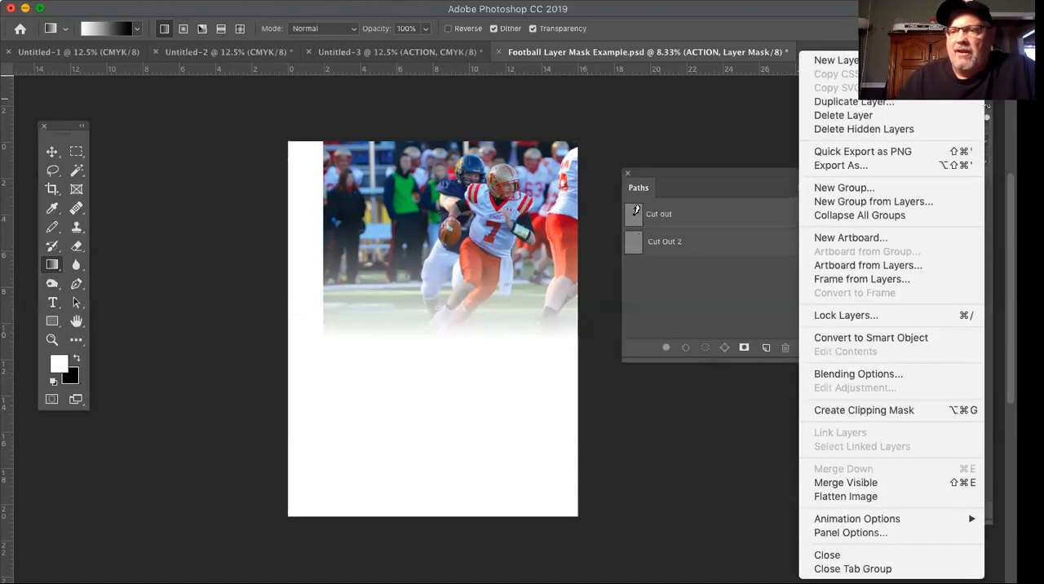
{"action": "left_click", "coordinate": [900, 106]}
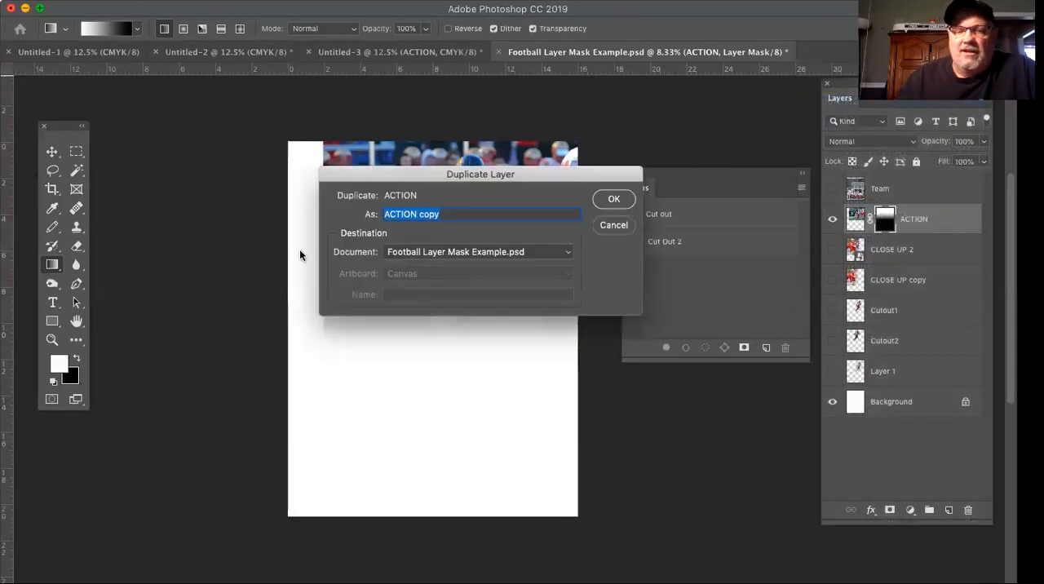
{"action": "left_click", "coordinate": [616, 200]}
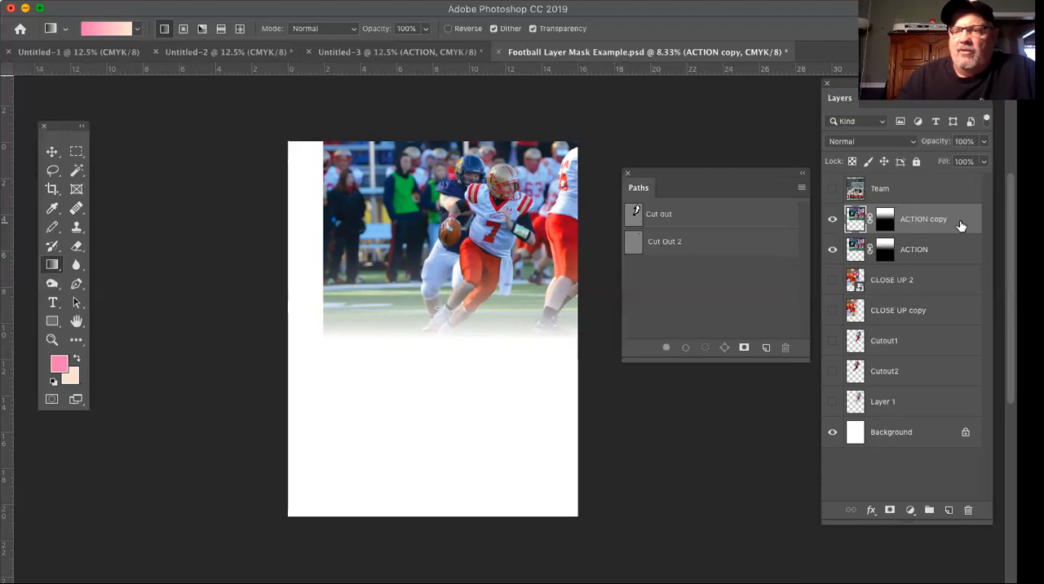
Vary the ACTION copy layer's opacity between 0% and 100%, ending at 0%.
{"action": "left_click", "coordinate": [983, 162]}
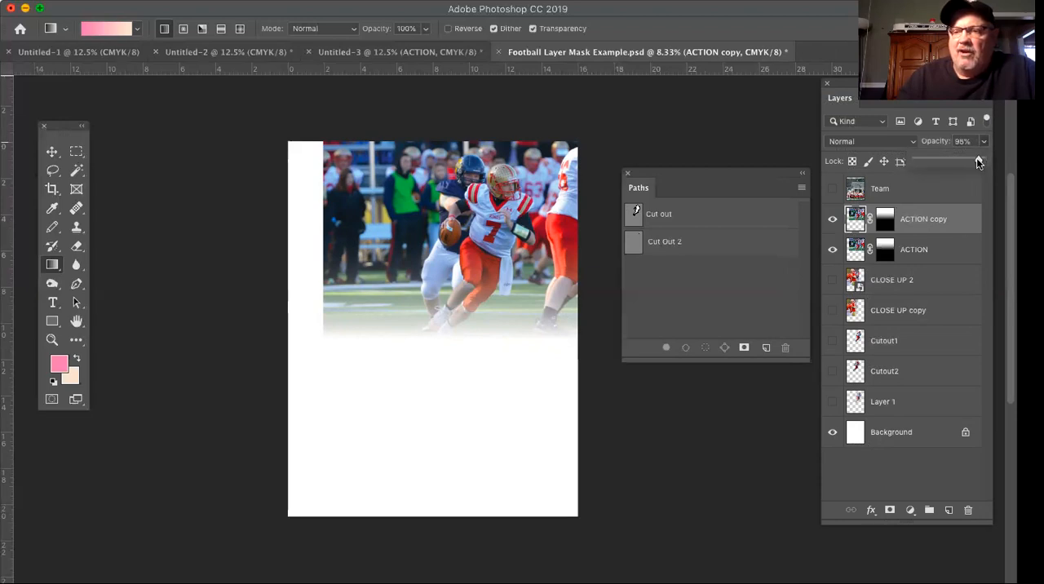
{"action": "left_click_drag", "start_coordinate": [914, 159], "coordinate": [881, 169]}
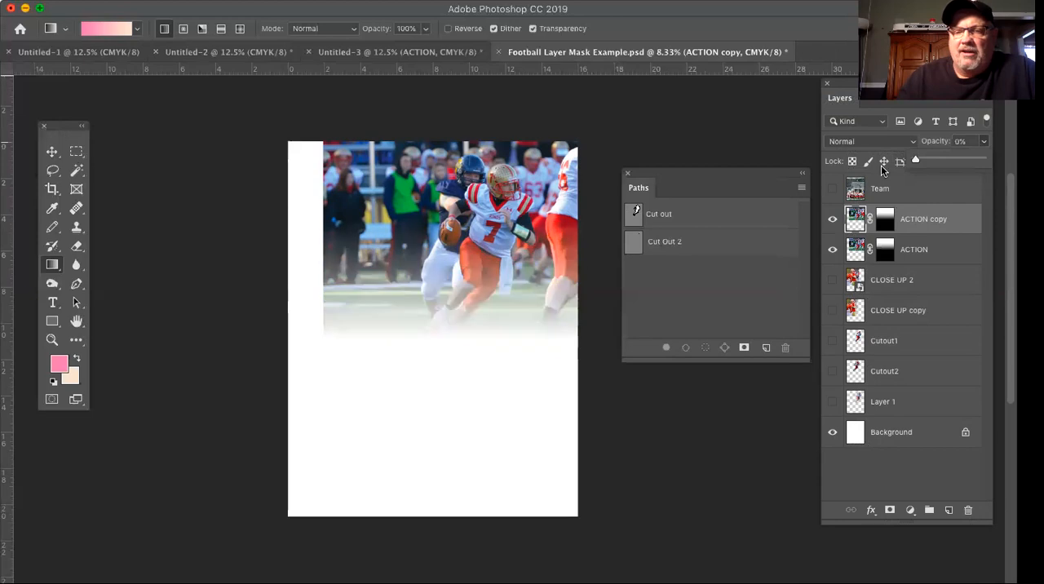
{"action": "left_click_drag", "start_coordinate": [982, 167], "coordinate": [993, 165]}
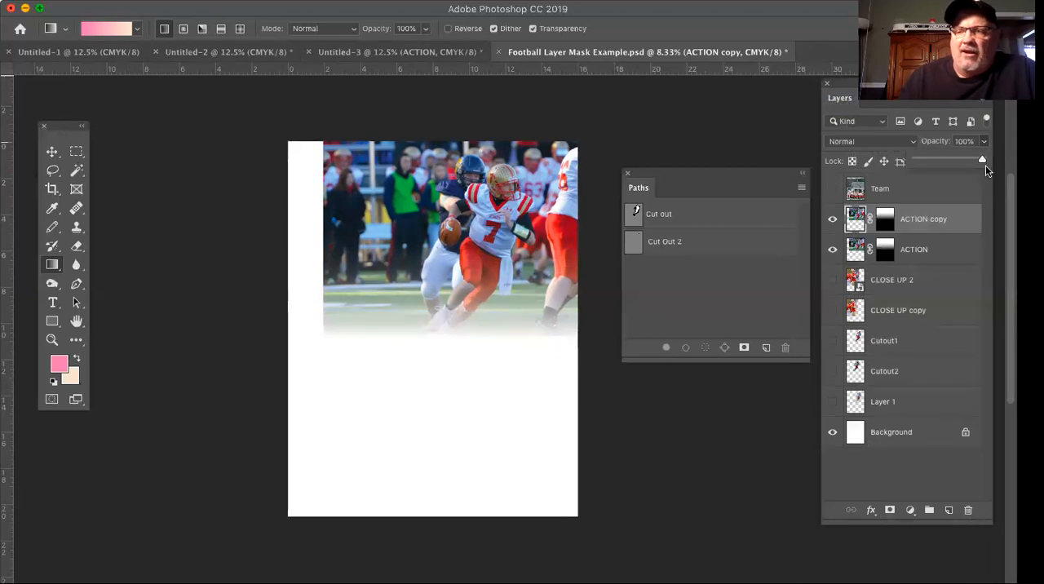
{"action": "left_click_drag", "start_coordinate": [944, 165], "coordinate": [893, 169]}
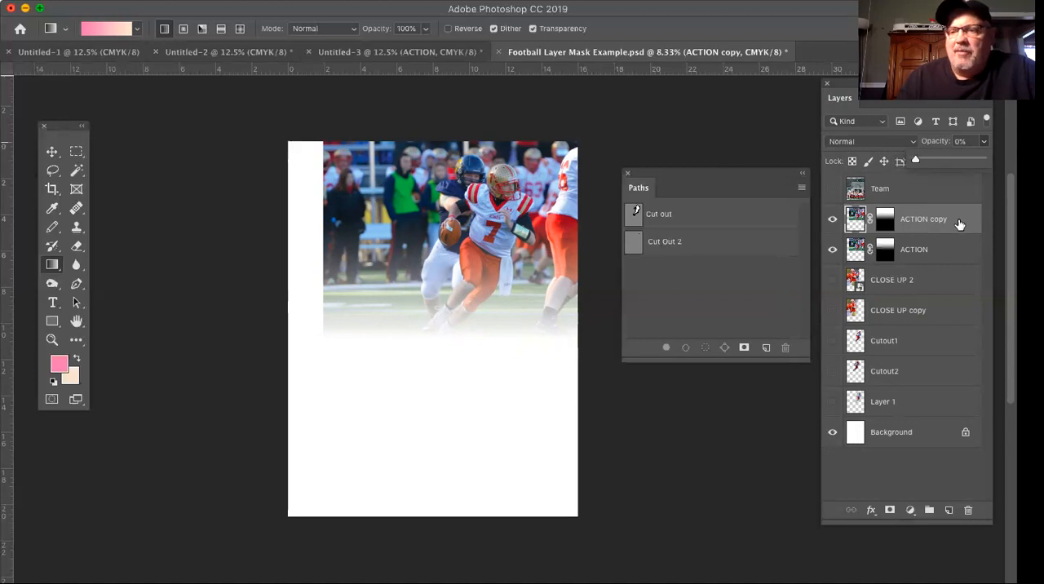
Select both the ACTION copy and ACTION layers and merge them into one layer.
{"action": "left_click", "coordinate": [949, 254]}
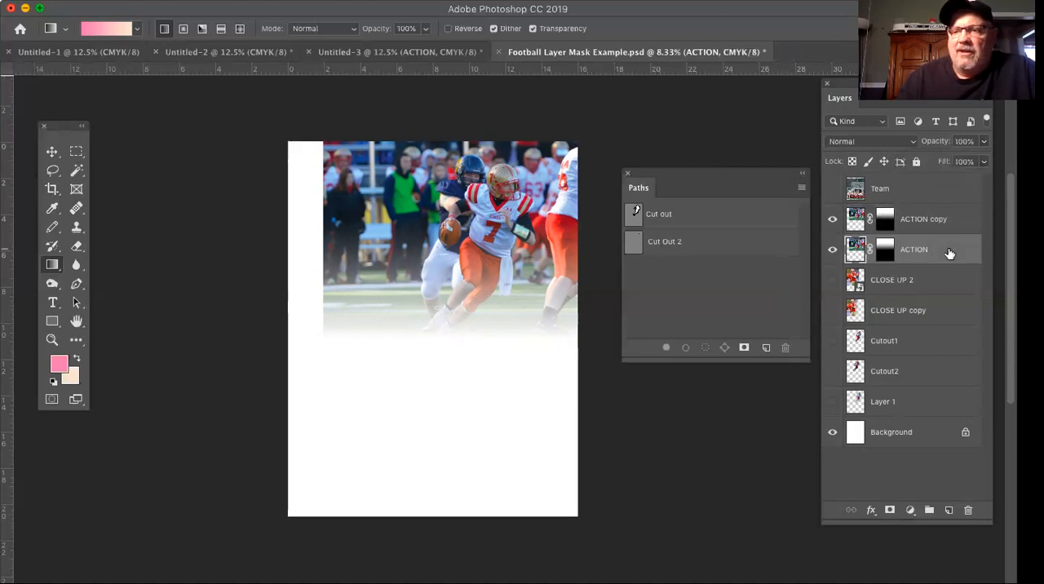
{"action": "left_click", "coordinate": [963, 231]}
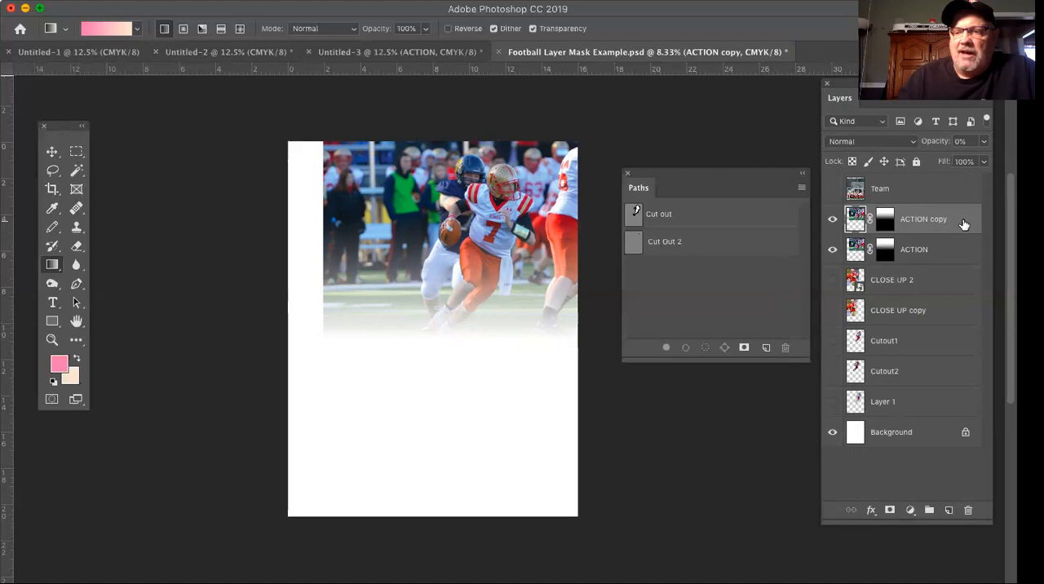
{"action": "left_click", "coordinate": [960, 254], "text": "shift"}
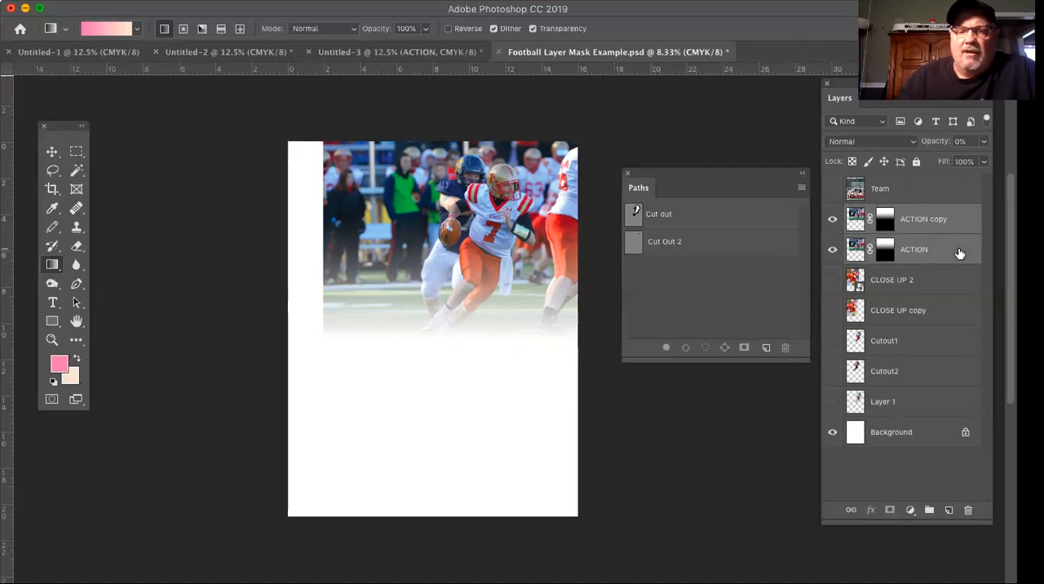
{"action": "left_click", "coordinate": [985, 105]}
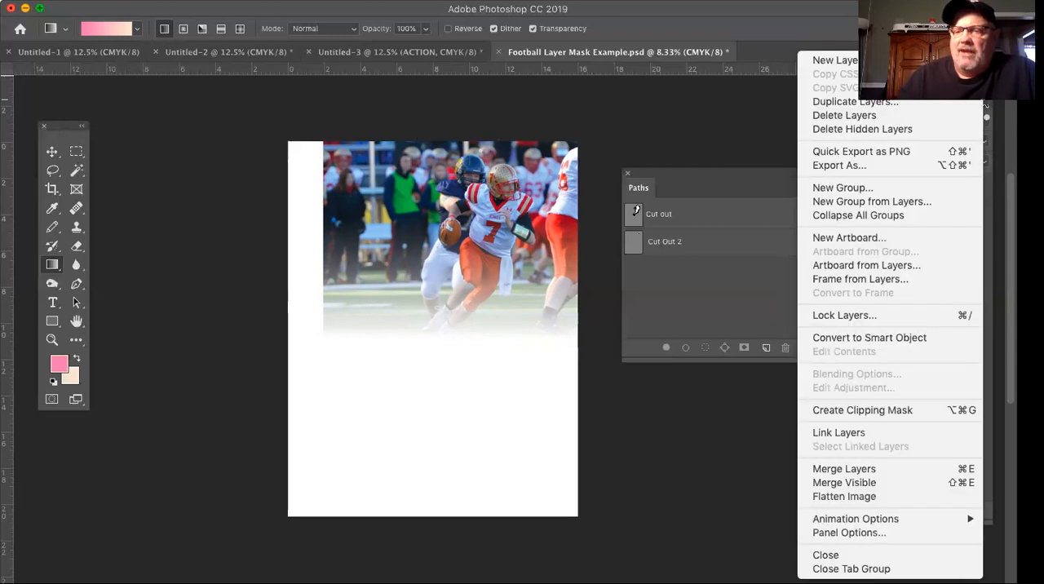
{"action": "left_click", "coordinate": [922, 471]}
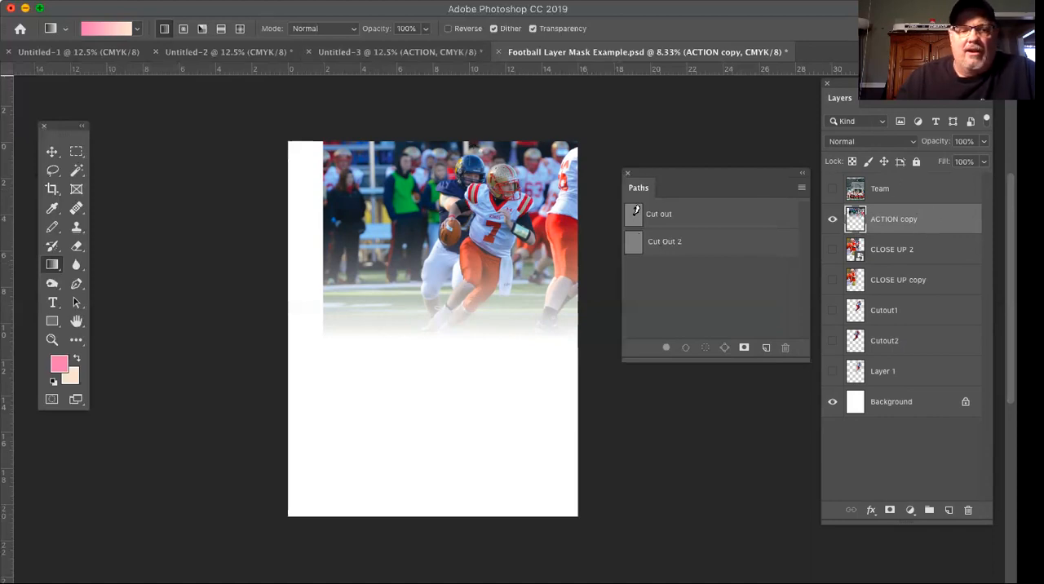
Add a Reveal All layer mask to the merged ACTION copy layer.
{"action": "left_click", "coordinate": [208, 1]}
{"action": "mouse_move", "coordinate": [233, 170]}
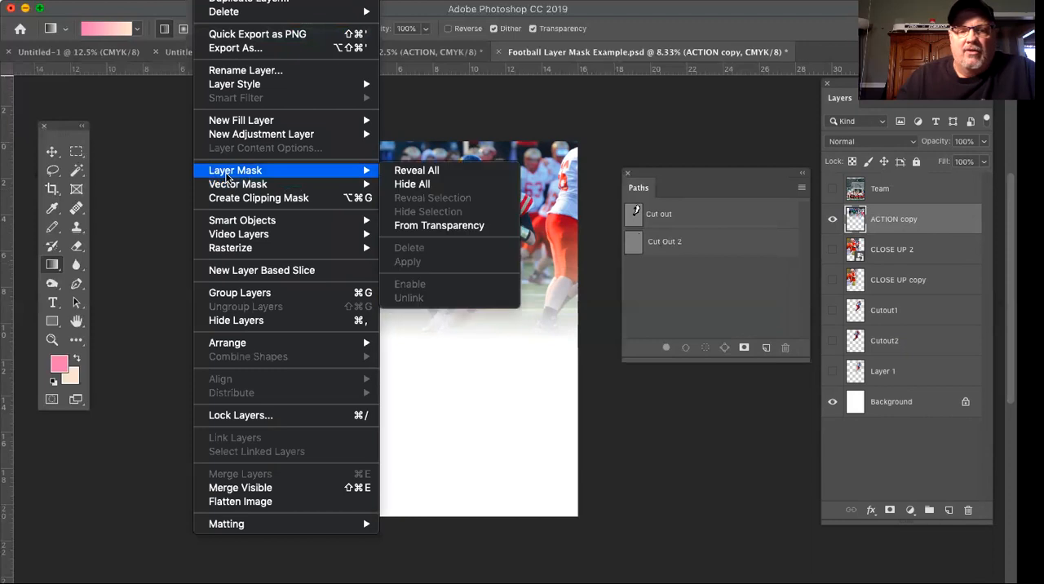
{"action": "left_click", "coordinate": [399, 175]}
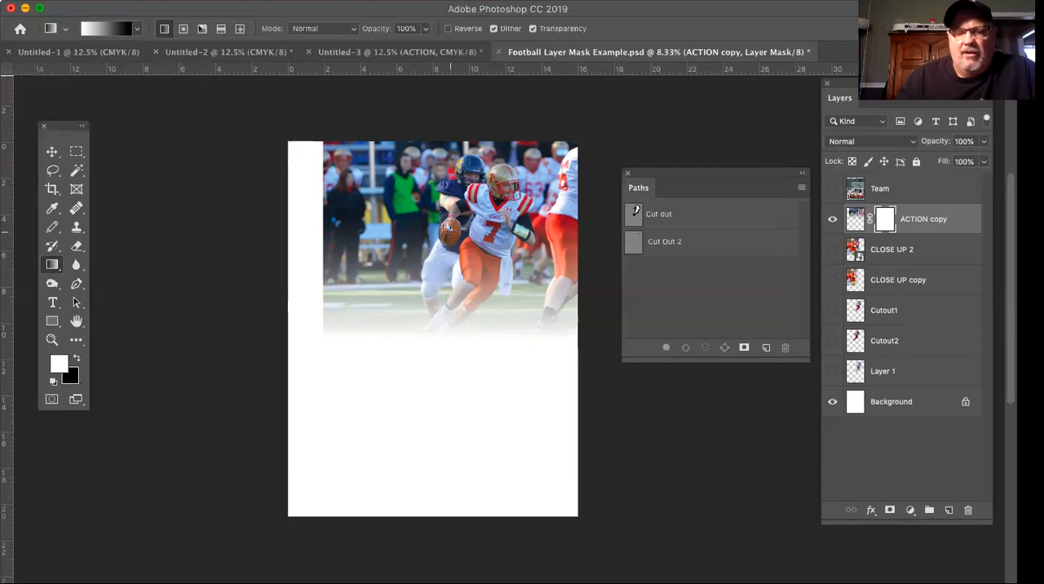
Fade the action photo's left edge with a horizontal white-to-black linear gradient on the ACTION copy layer mask, from the football outward.
{"action": "left_click_drag", "start_coordinate": [449, 230], "coordinate": [326, 237]}
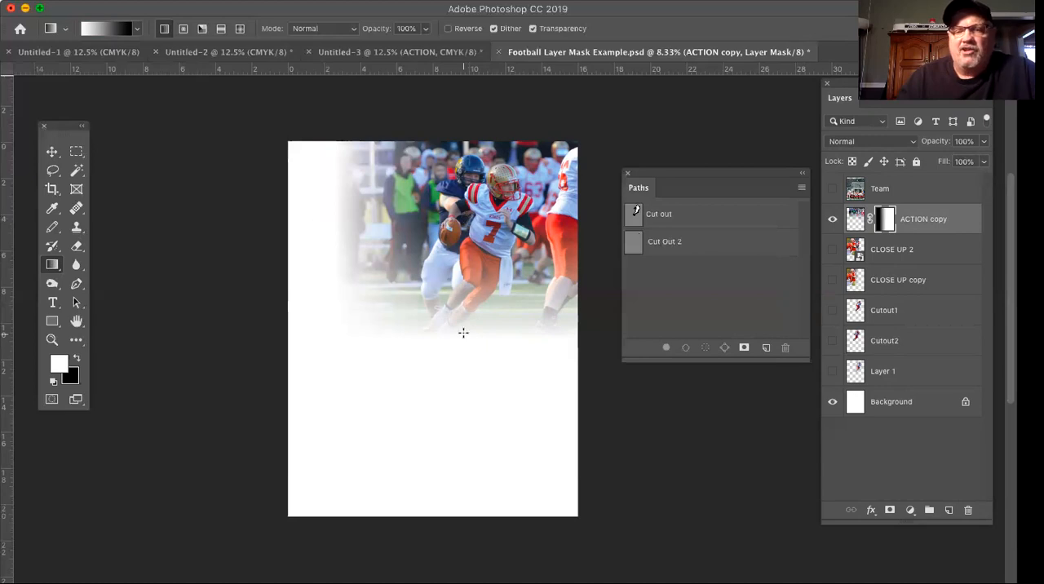
Make the CLOSE UP copy layer visible with CLOSE UP 2 hidden, and move CLOSE UP copy above the ACTION copy layer.
{"action": "left_click", "coordinate": [833, 252]}
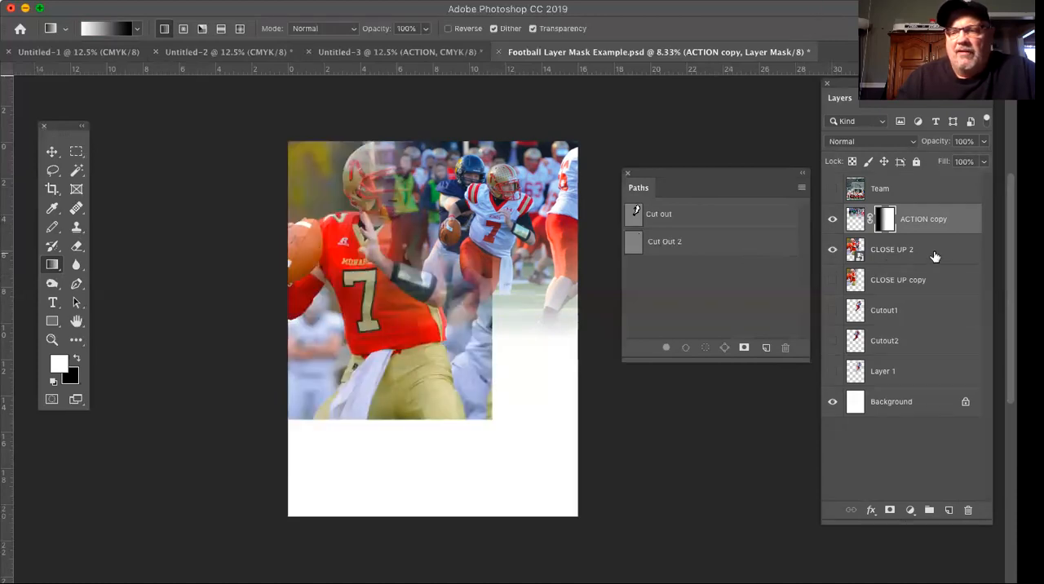
{"action": "mouse_move", "coordinate": [934, 257]}
{"action": "left_mouse_down"}
{"action": "mouse_move", "coordinate": [931, 221]}
{"action": "mouse_move", "coordinate": [930, 250]}
{"action": "left_mouse_up"}
{"action": "left_click", "coordinate": [832, 280]}
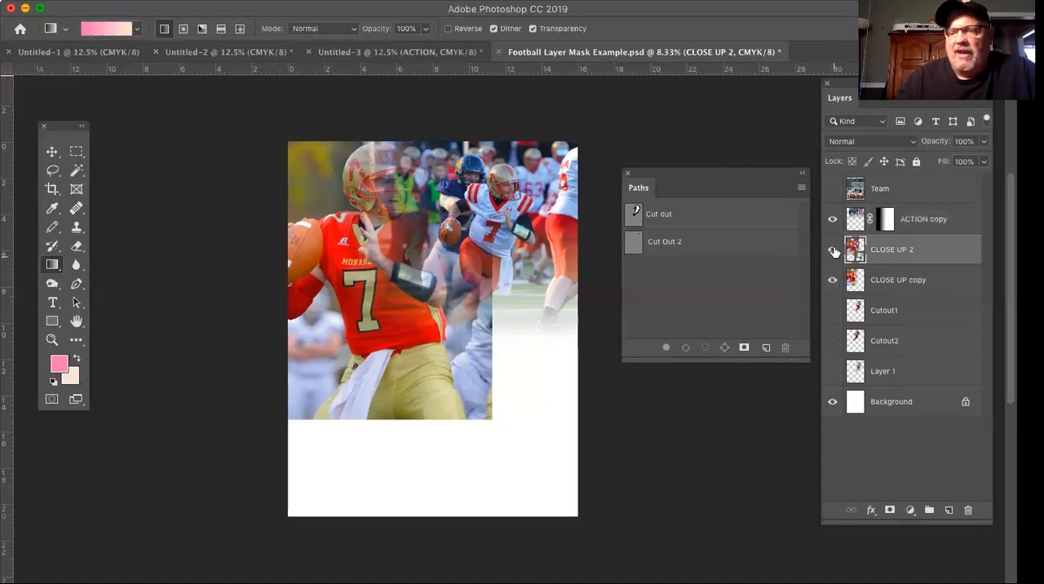
{"action": "left_click", "coordinate": [832, 249]}
{"action": "left_click_drag", "start_coordinate": [933, 283], "coordinate": [920, 206]}
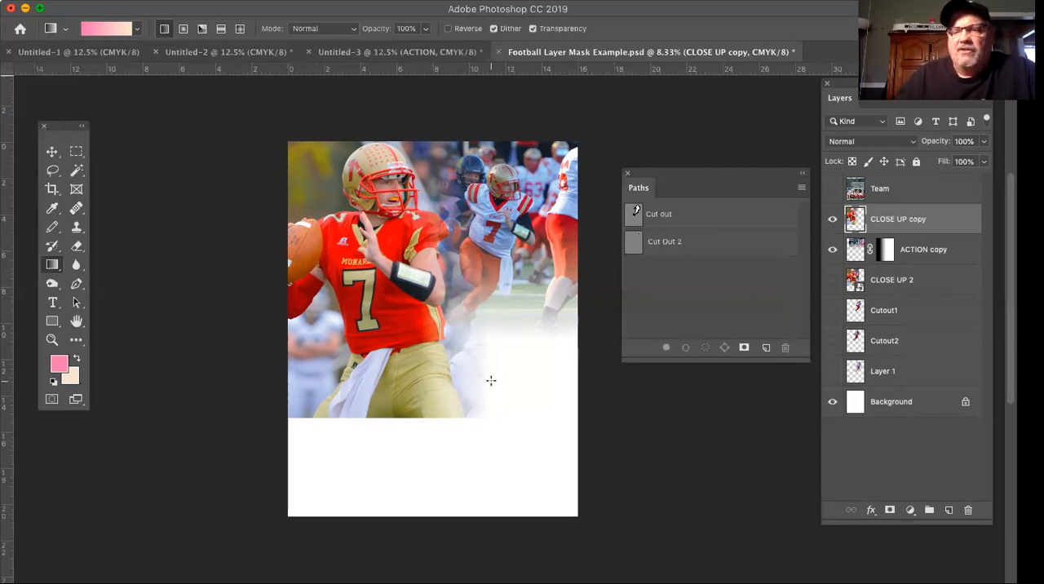
Compare the blend by hiding and reshowing the ACTION copy layer and the CLOSE UP copy layer in turn.
{"action": "left_click", "coordinate": [833, 248]}
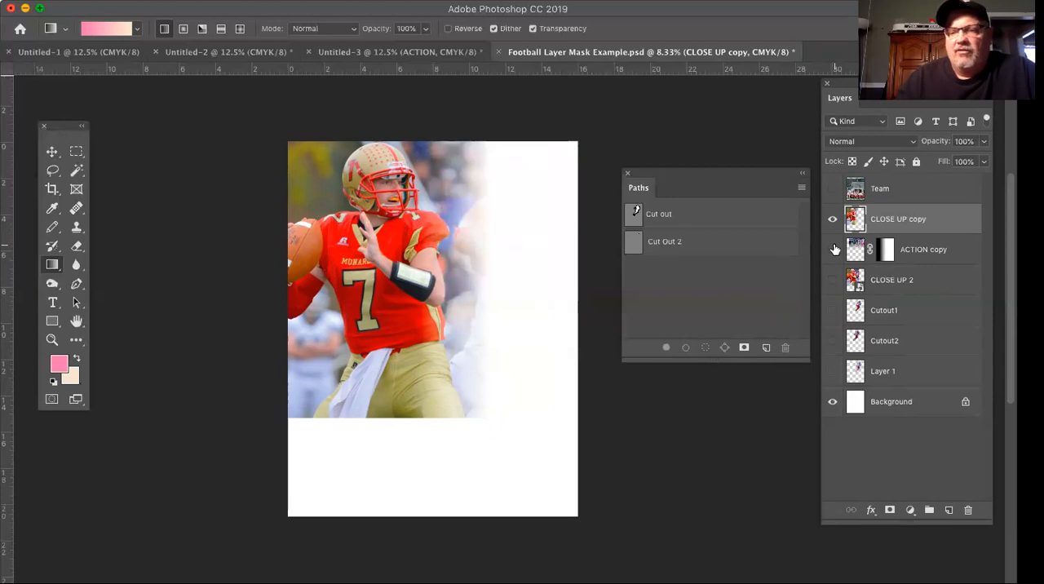
{"action": "left_click", "coordinate": [833, 249]}
{"action": "left_click", "coordinate": [832, 219]}
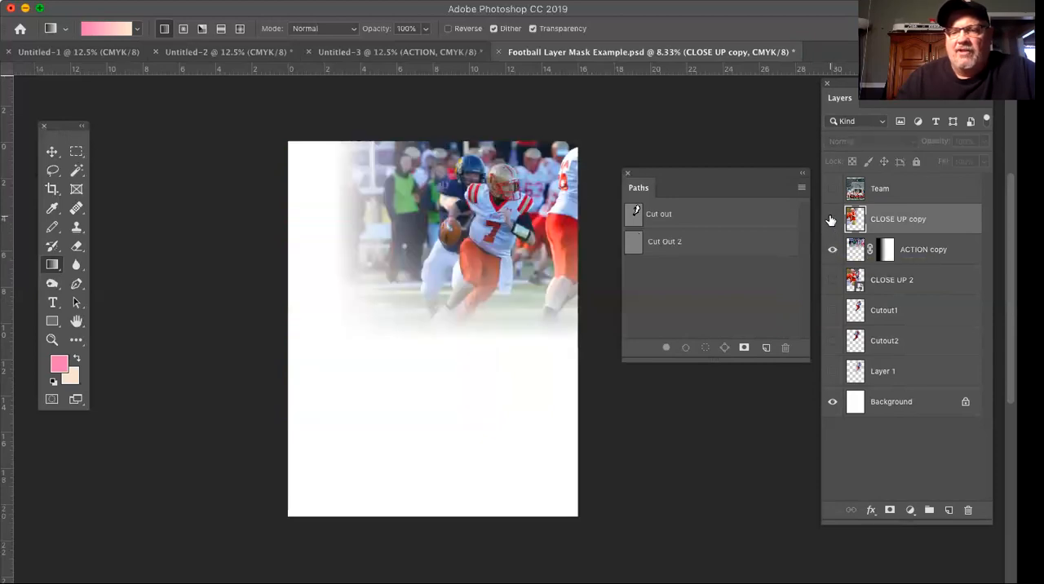
{"action": "left_click", "coordinate": [832, 219]}
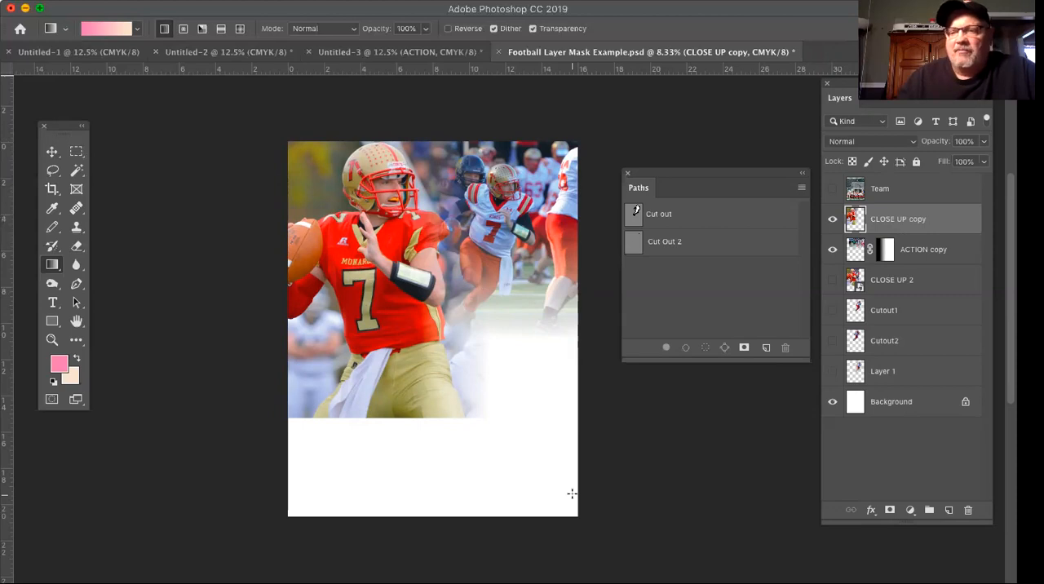
Show the Team layer and set the foreground color to near-white, fdfdfd.
{"action": "left_click", "coordinate": [832, 188]}
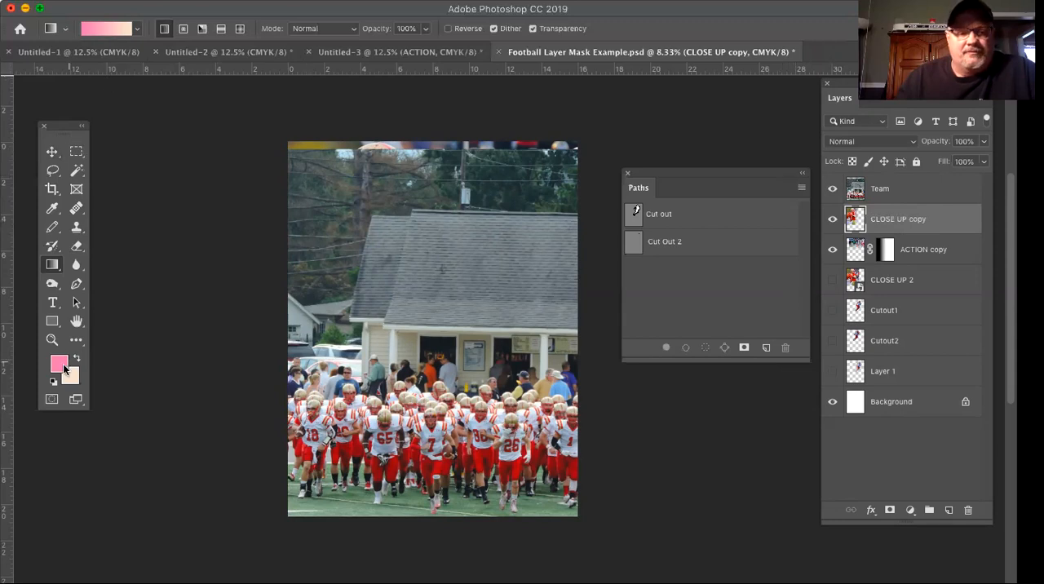
{"action": "left_click", "coordinate": [64, 369]}
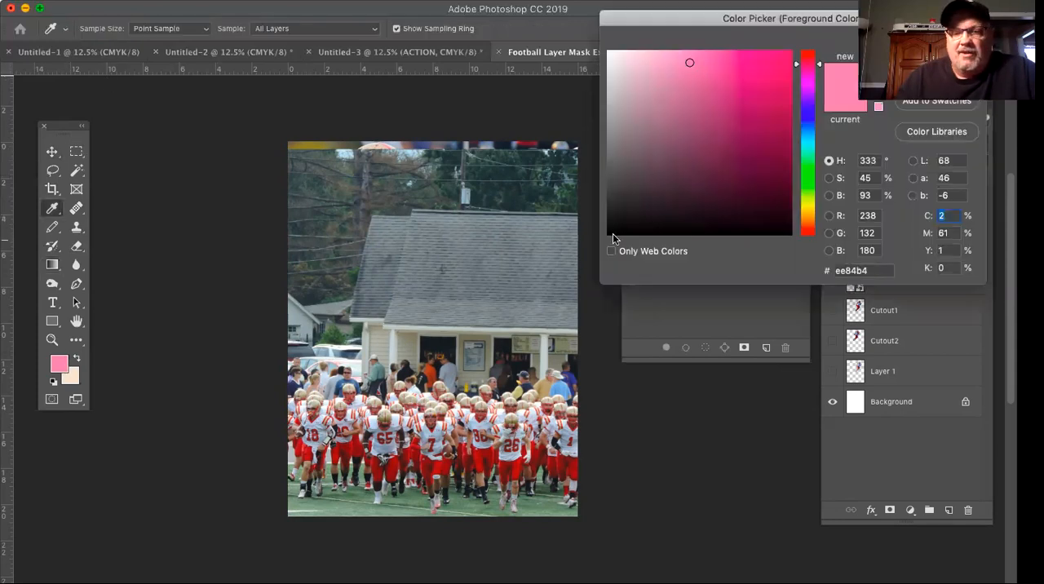
{"action": "left_click", "coordinate": [609, 52]}
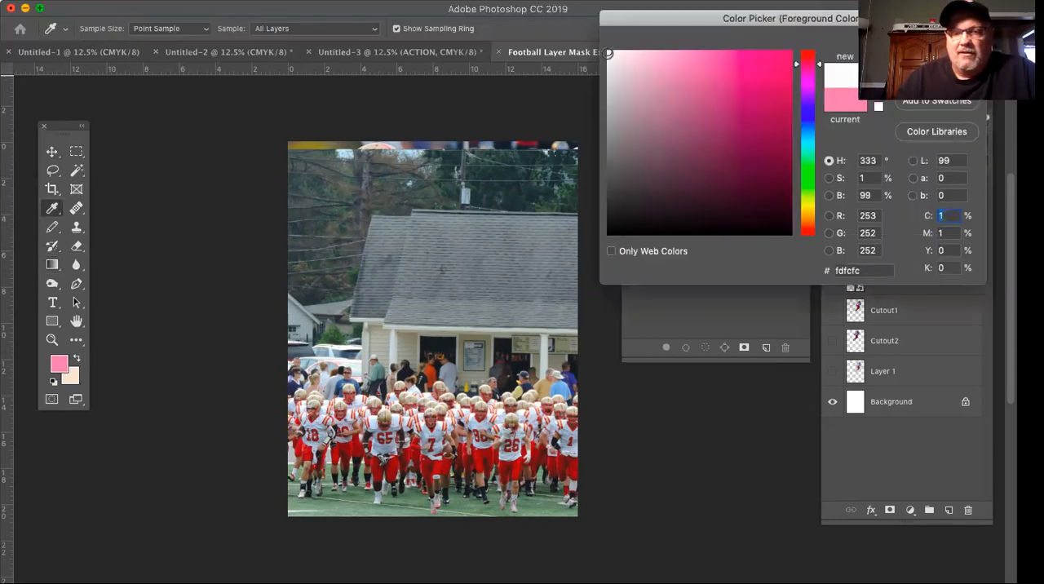
{"action": "left_click", "coordinate": [607, 51]}
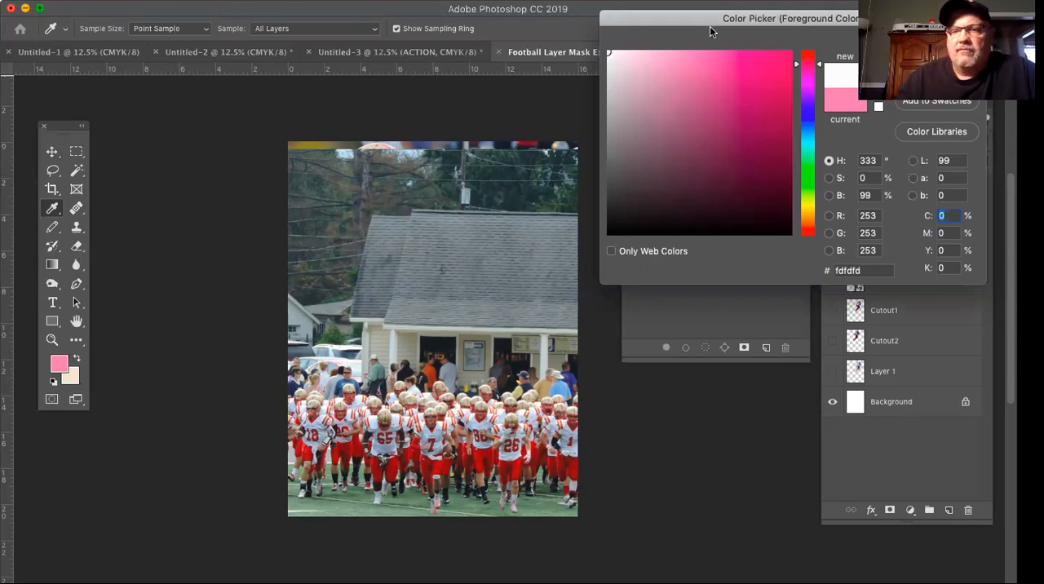
{"action": "left_click_drag", "start_coordinate": [702, 26], "coordinate": [679, 203]}
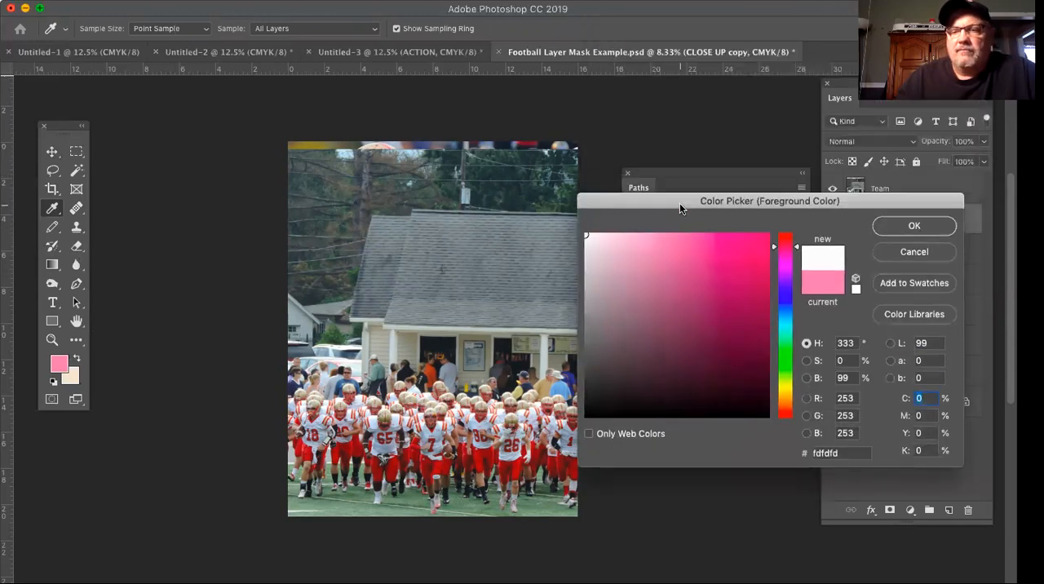
{"action": "left_click", "coordinate": [923, 225]}
Set the background color to black, 000000.
{"action": "left_click", "coordinate": [73, 377]}
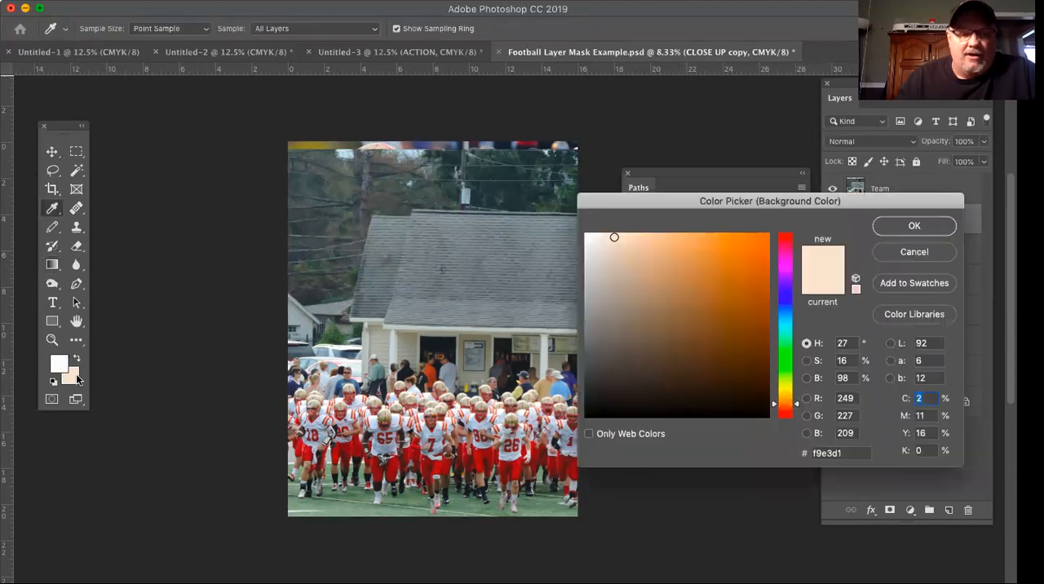
{"action": "left_click", "coordinate": [769, 417]}
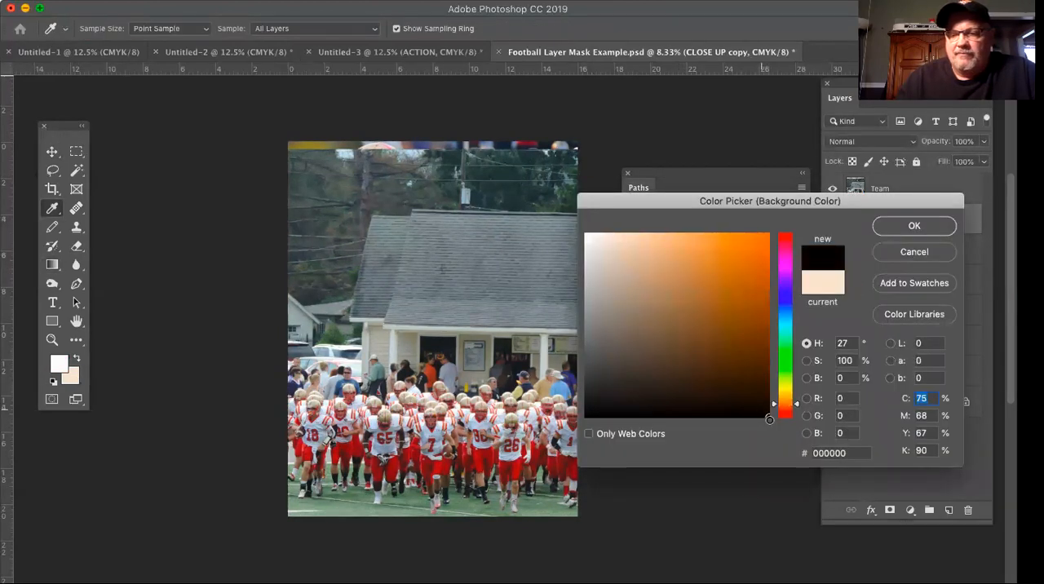
{"action": "left_click", "coordinate": [914, 230]}
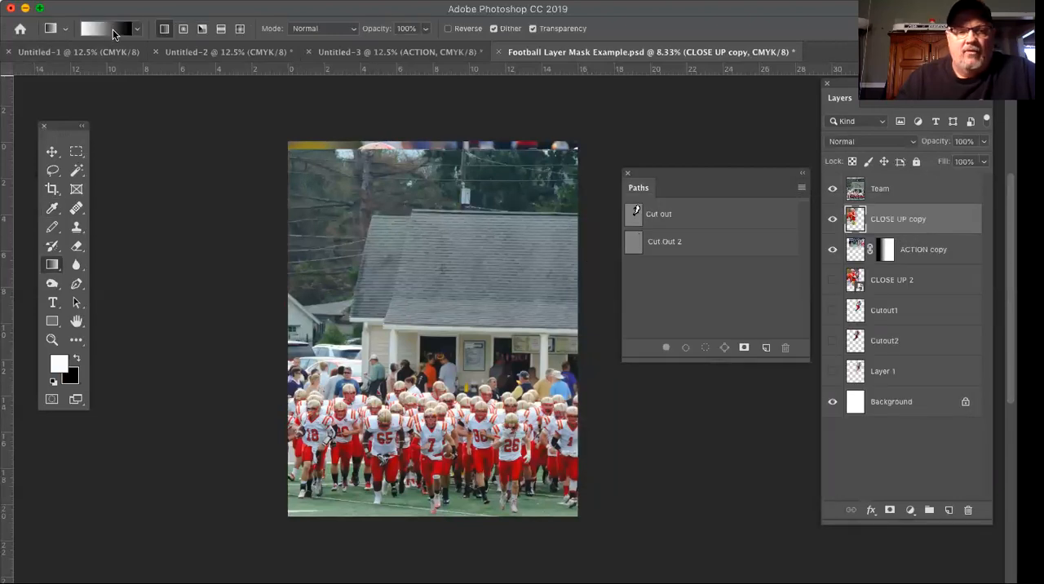
Add a Reveal All mask to the Team layer and fade its upper part with a vertical gradient from the players up to the roof.
{"action": "left_click", "coordinate": [916, 189]}
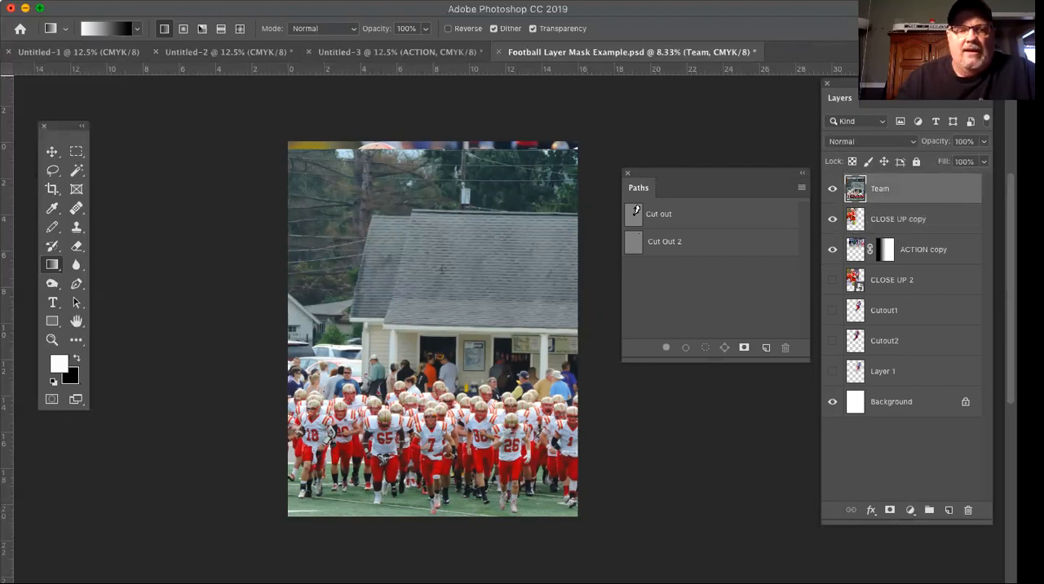
{"action": "left_click", "coordinate": [212, 0]}
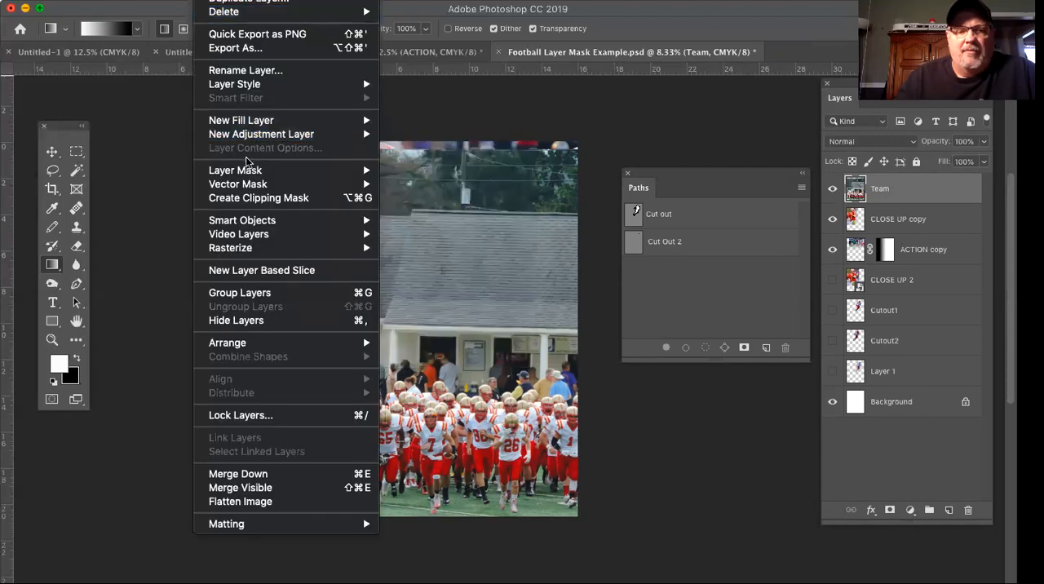
{"action": "mouse_move", "coordinate": [248, 170]}
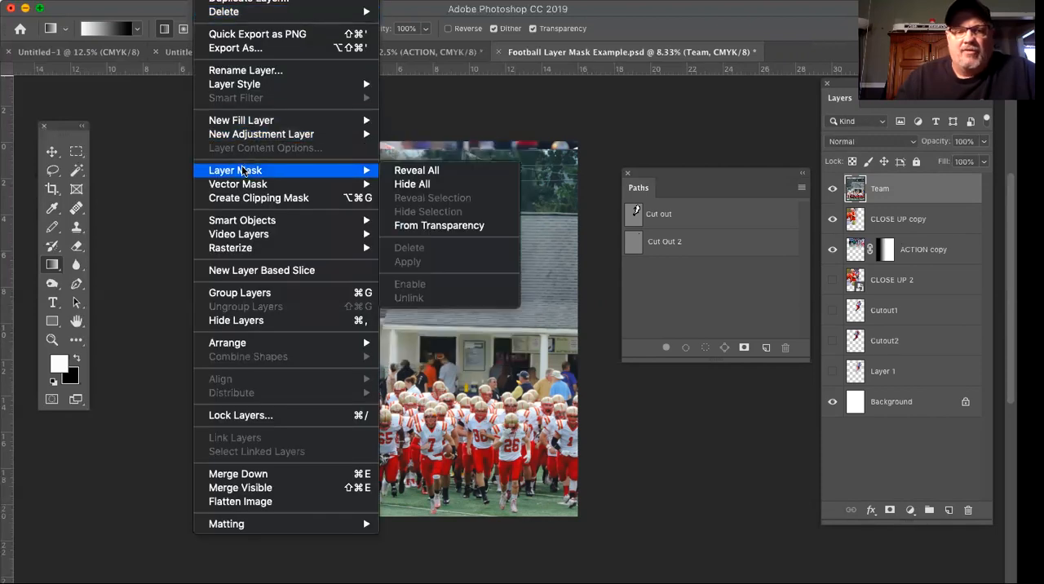
{"action": "left_click", "coordinate": [418, 170]}
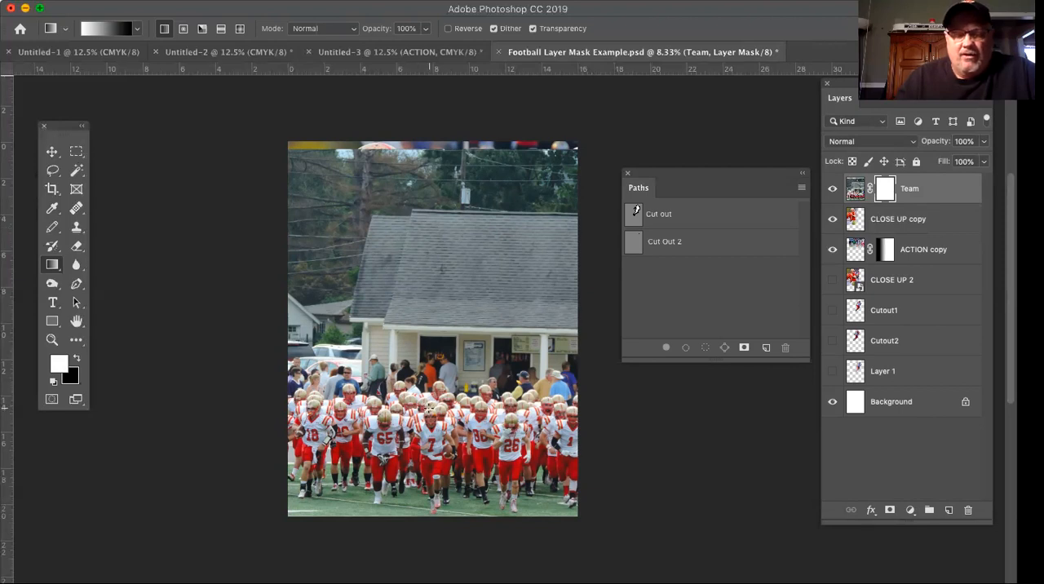
{"action": "left_click_drag", "start_coordinate": [430, 408], "coordinate": [425, 245]}
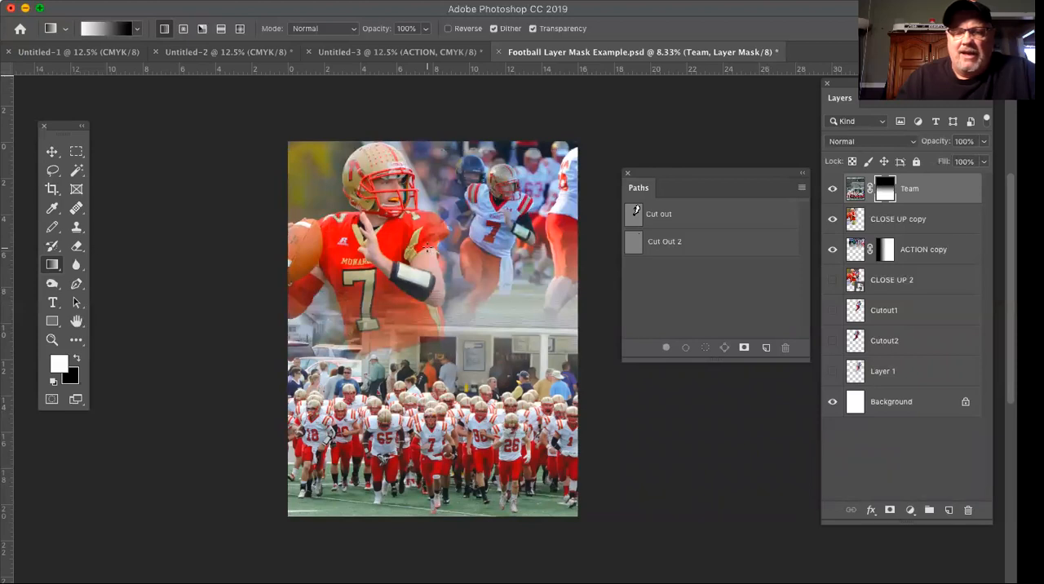